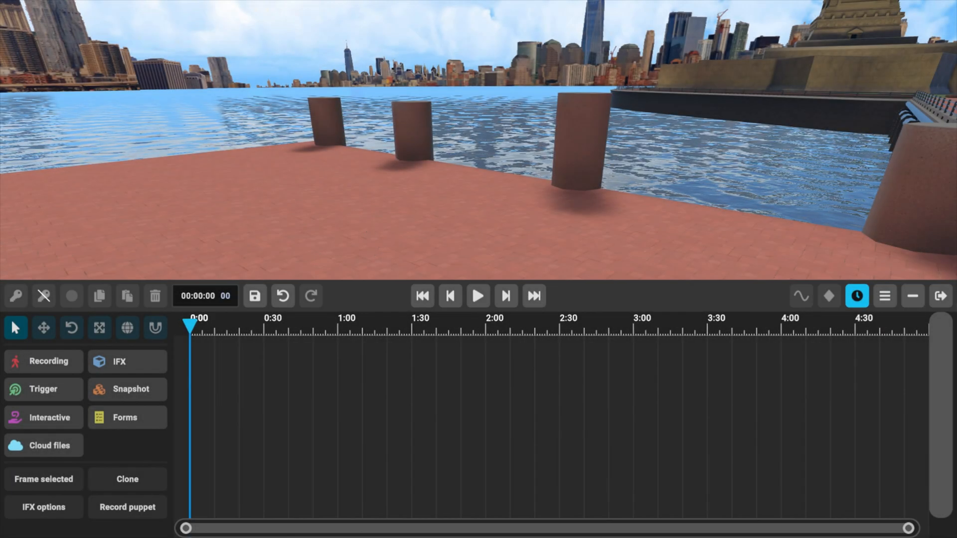
# Step: Search the public IFX library for "Helicopter" and place Helicopter - Dark Logo (ENGAGE) on the brick pier as a saved effect
pyautogui.moveTo(418, 227); pyautogui.dragTo(548, 170, button='right')
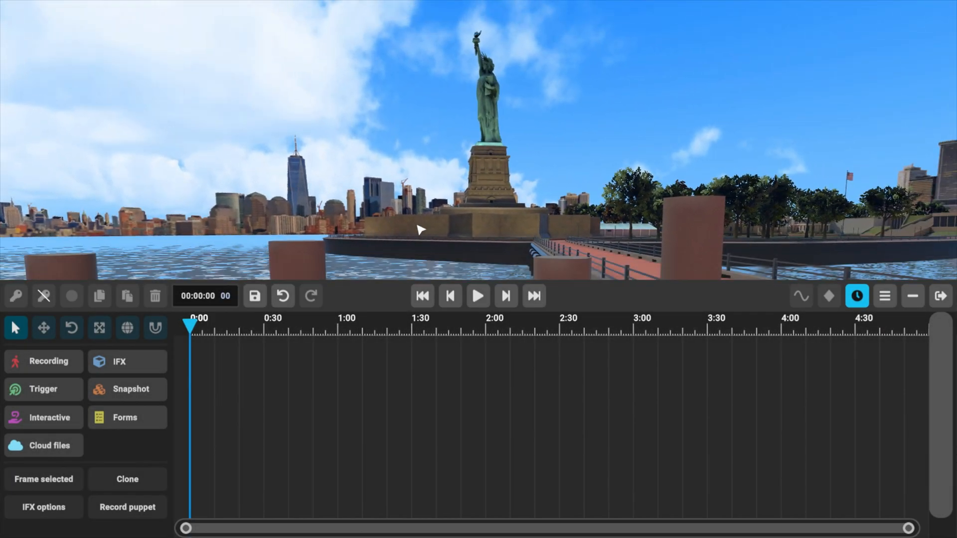
pyautogui.moveTo(420, 229); pyautogui.dragTo(200, 247, button='right')
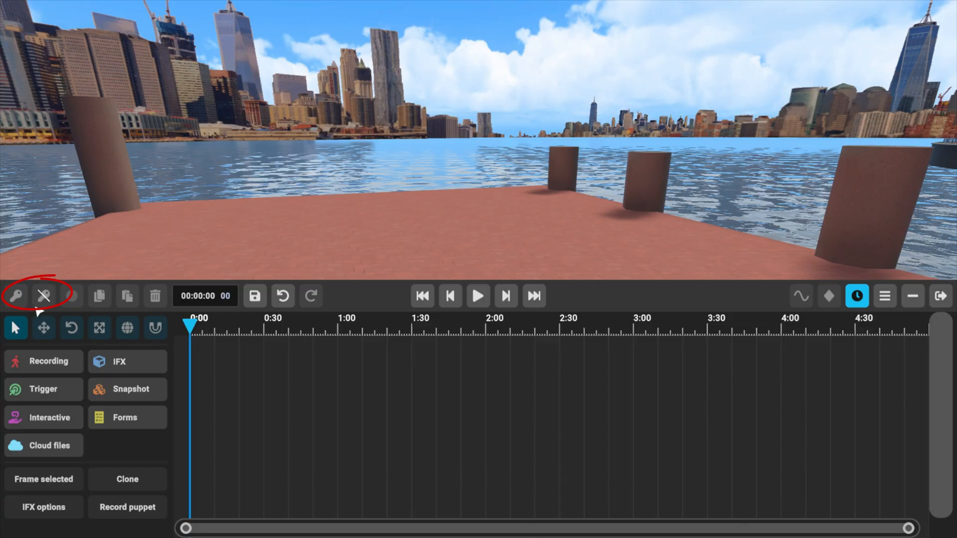
pyautogui.click(133, 369)
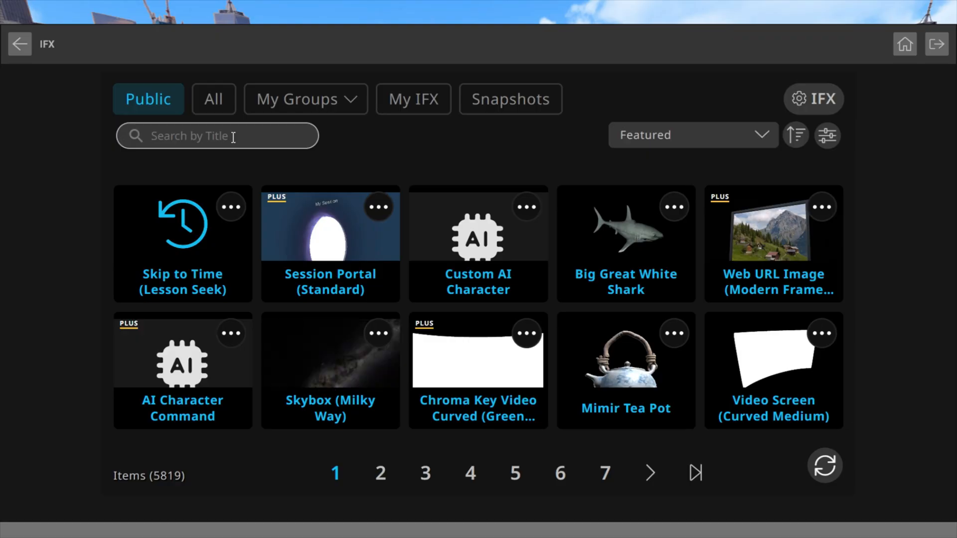
pyautogui.click(234, 136)
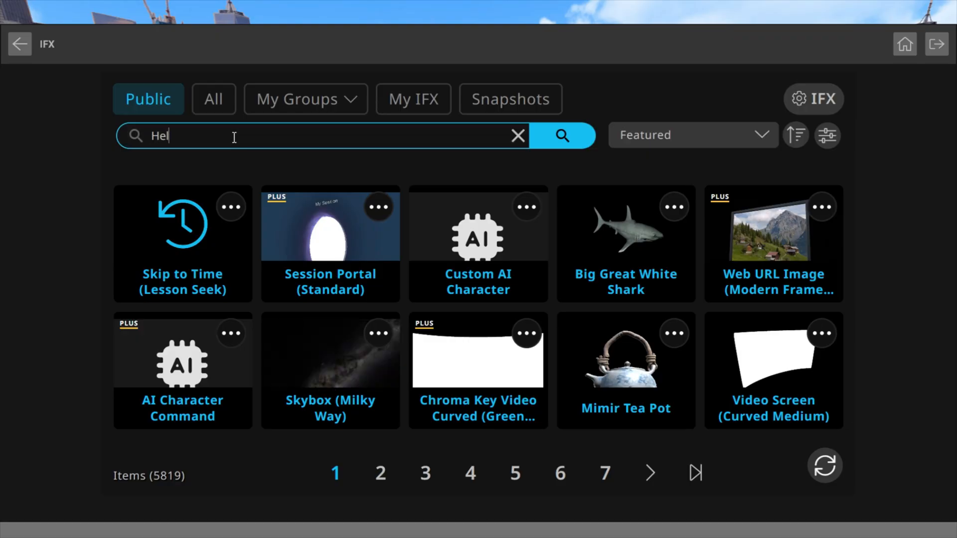
pyautogui.press('Return')
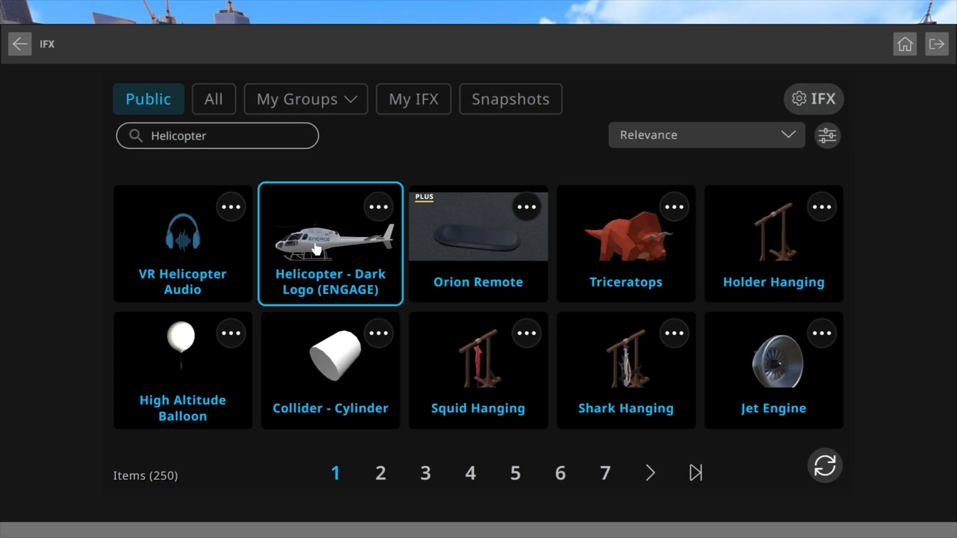
pyautogui.click(316, 247)
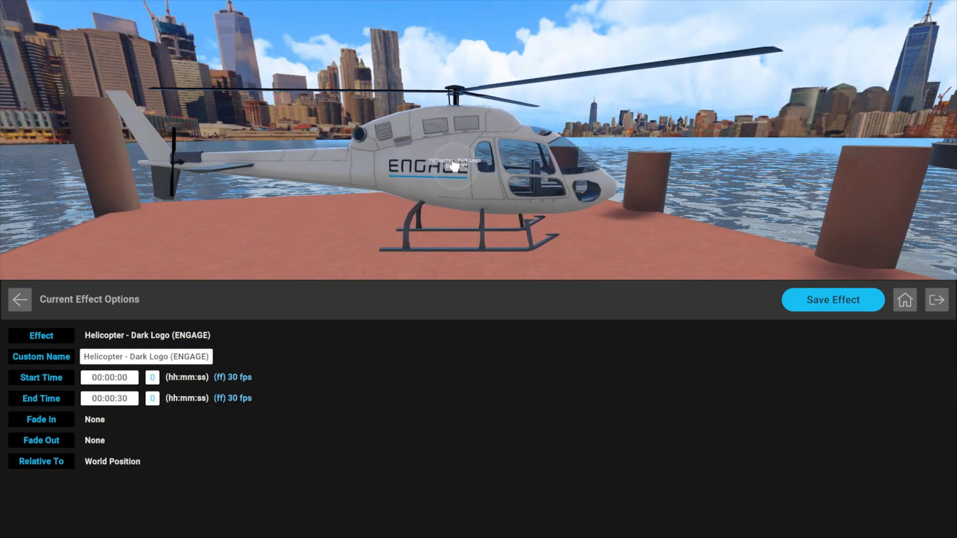
pyautogui.click(458, 171)
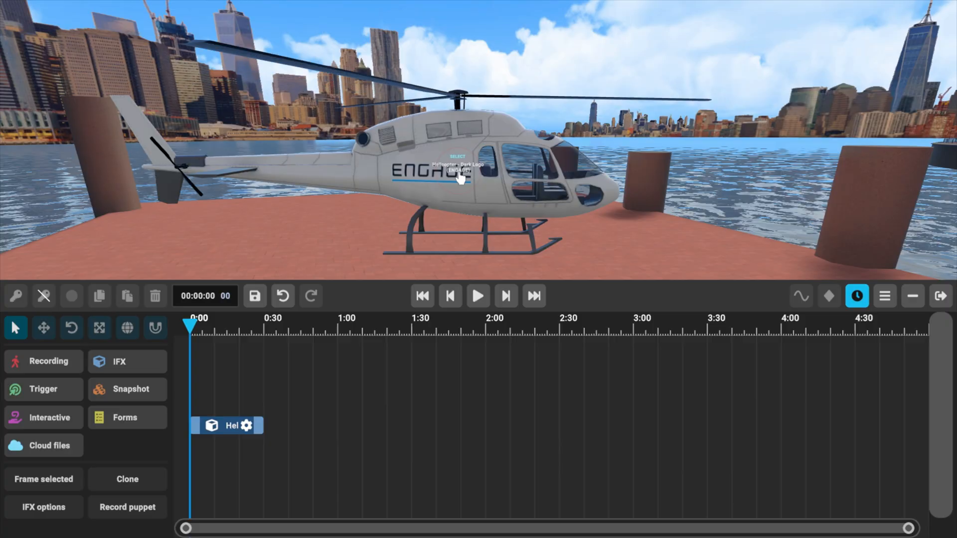
# Step: Extend the helicopter effect's end on the timeline to about 5:00
pyautogui.moveTo(651, 207); pyautogui.dragTo(705, 264, button='right')
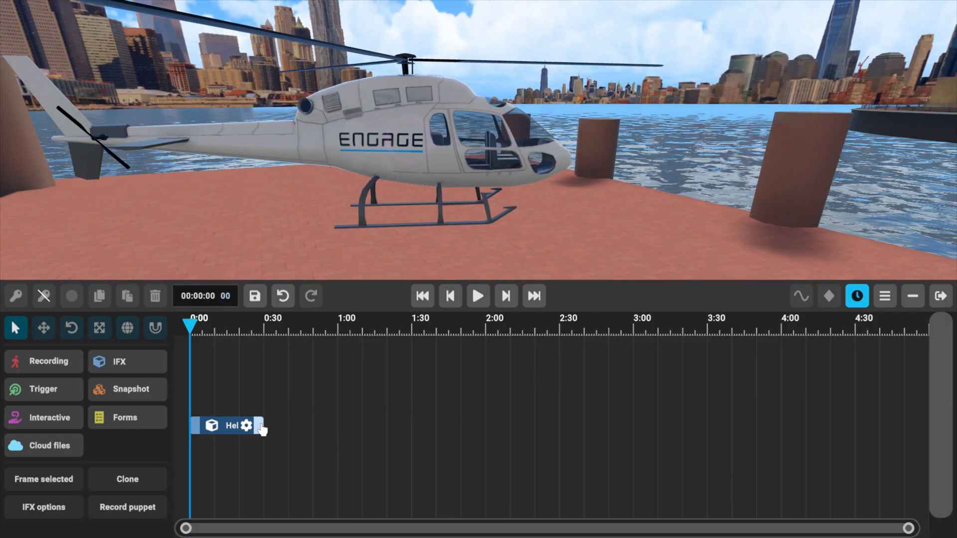
pyautogui.moveTo(258, 425); pyautogui.dragTo(930, 444)
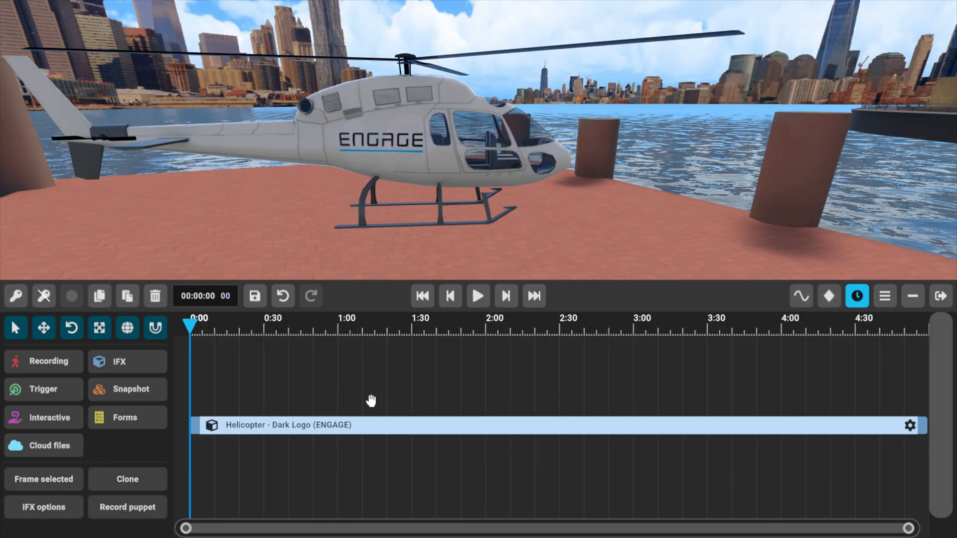
pyautogui.moveTo(228, 198); pyautogui.dragTo(267, 30, button='right')
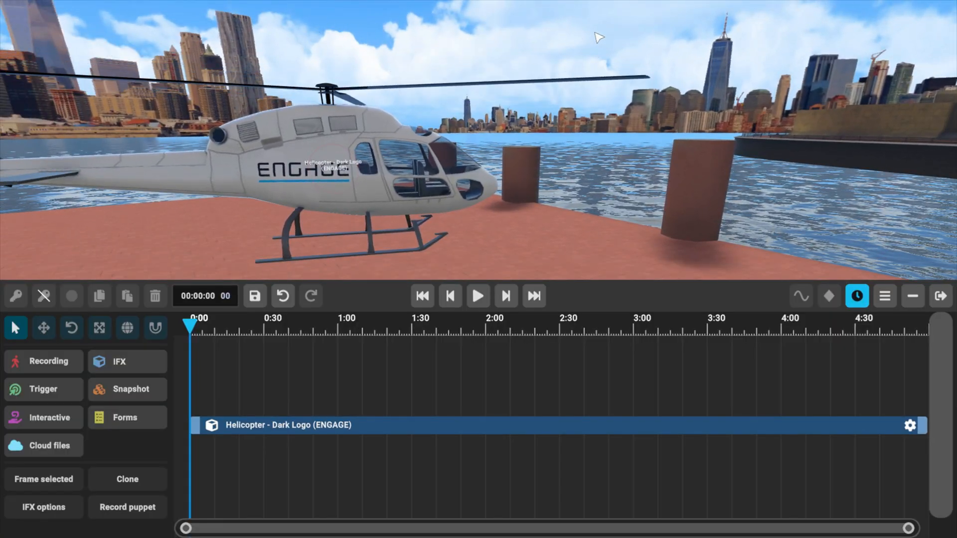
pyautogui.moveTo(598, 37); pyautogui.dragTo(807, 5, button='right')
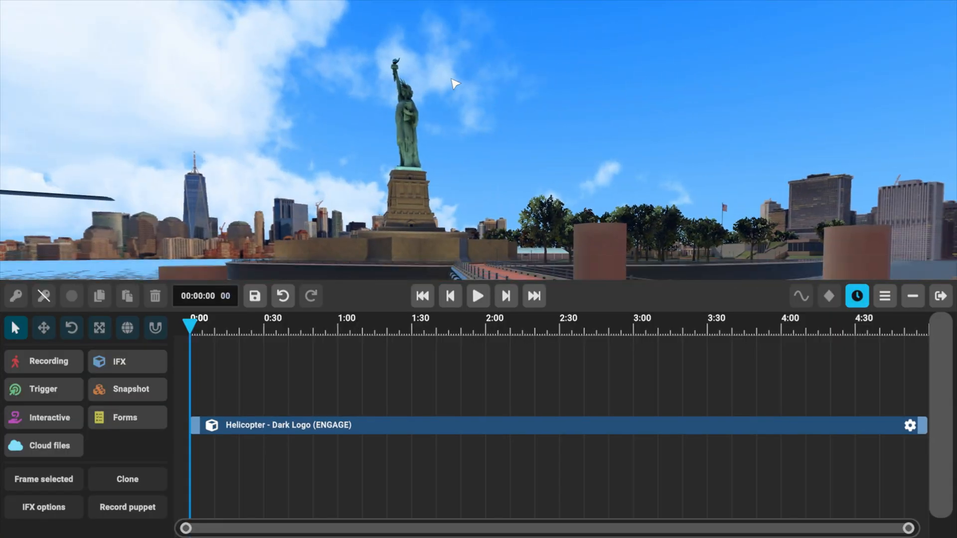
pyautogui.moveTo(411, 178); pyautogui.dragTo(226, 220, button='right')
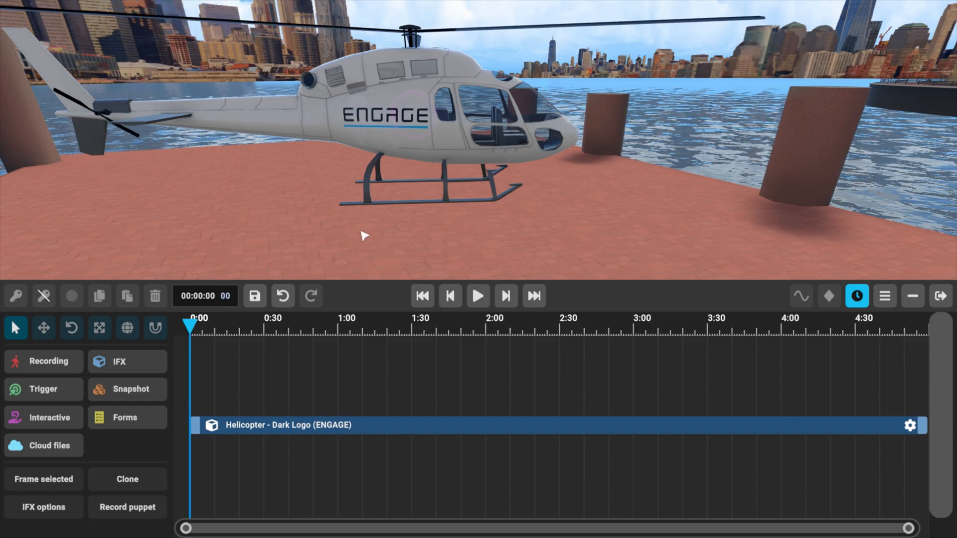
pyautogui.moveTo(363, 235)
pyautogui.mouseDown(button='right')
pyautogui.moveTo(366, 264)
pyautogui.moveTo(361, 251)
pyautogui.mouseUp(button='right')
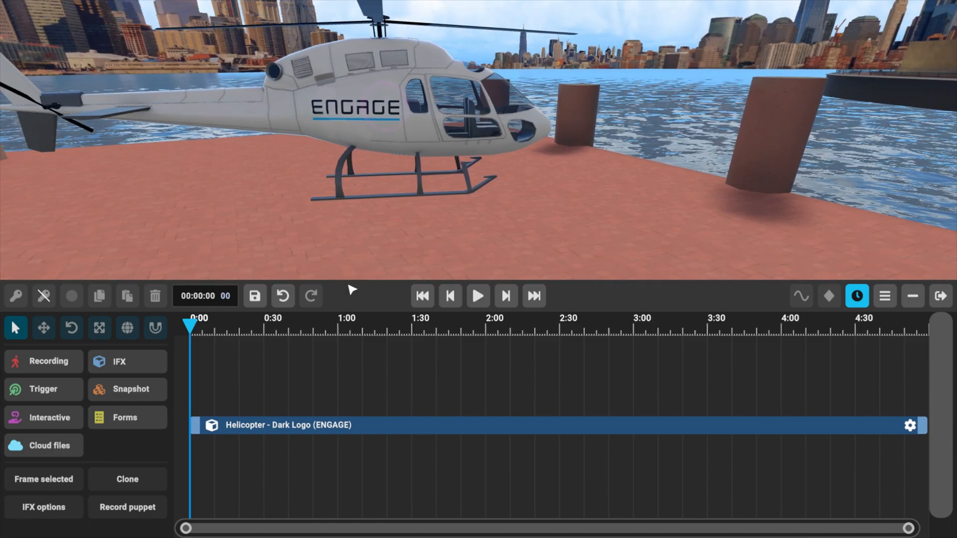
# Step: Select the helicopter effect on the timeline and move the playhead to about 1:25
pyautogui.click(279, 425)
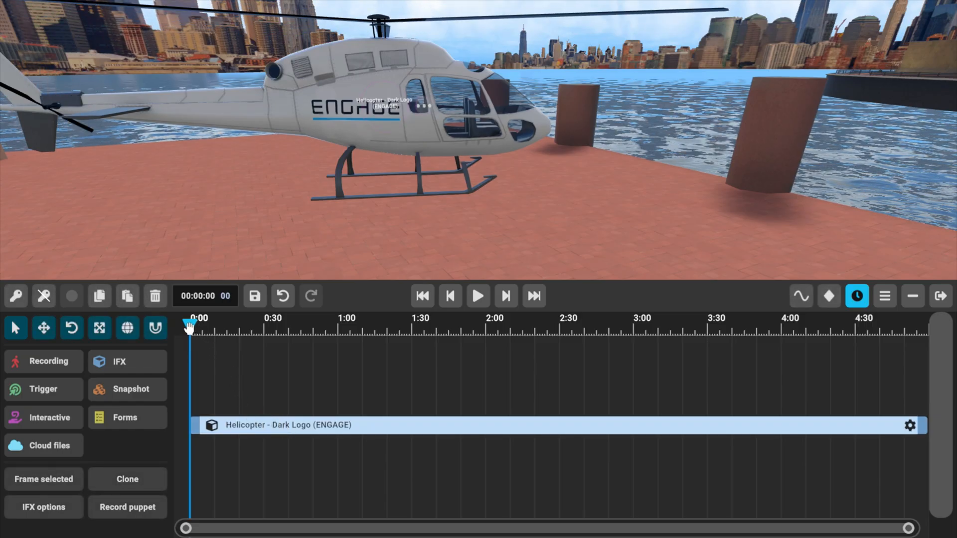
pyautogui.moveTo(193, 326); pyautogui.dragTo(345, 335)
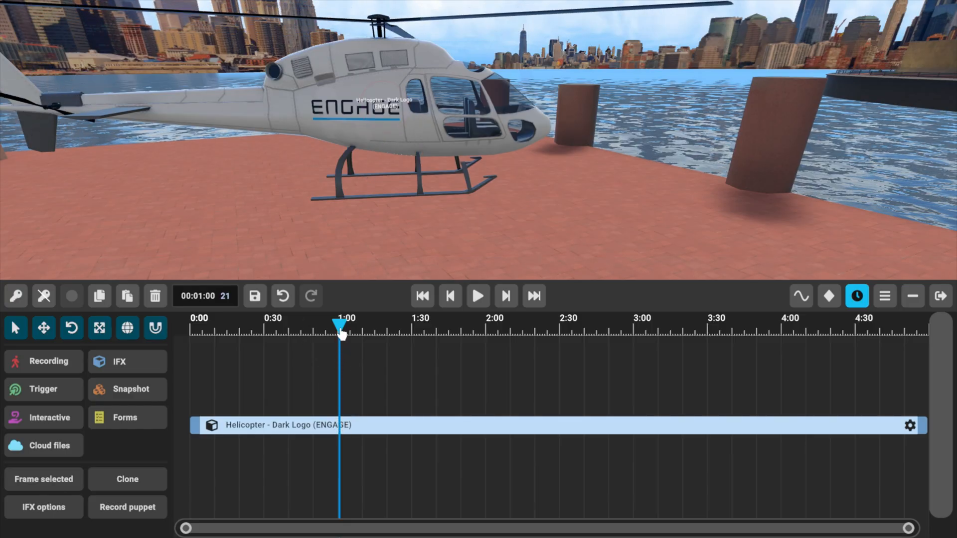
pyautogui.moveTo(346, 330); pyautogui.dragTo(357, 333)
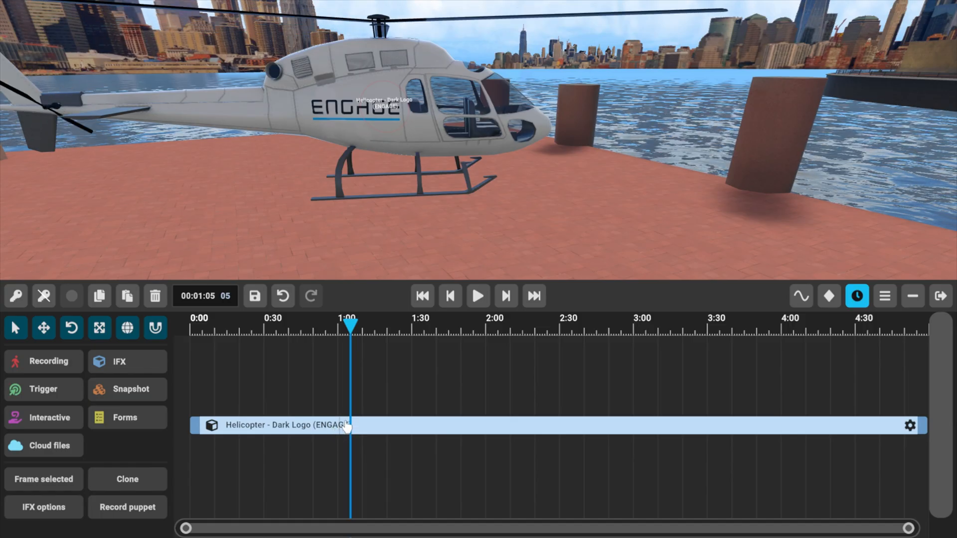
pyautogui.moveTo(348, 329); pyautogui.dragTo(399, 327)
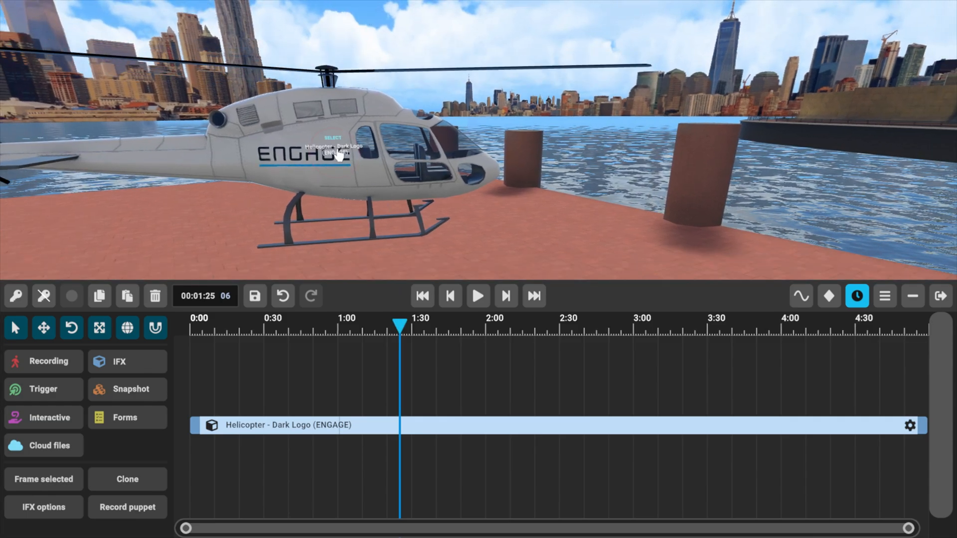
# Step: Turn on the transform gizmo for the helicopter in the scene
pyautogui.moveTo(490, 159); pyautogui.dragTo(536, 179, button='right')
pyautogui.moveTo(263, 269); pyautogui.dragTo(245, 244, button='right')
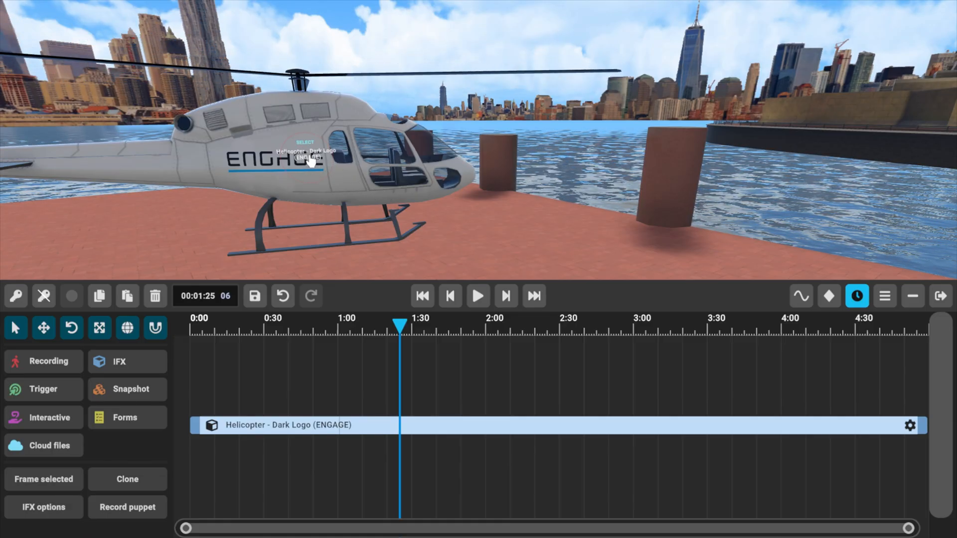
pyautogui.click(360, 160)
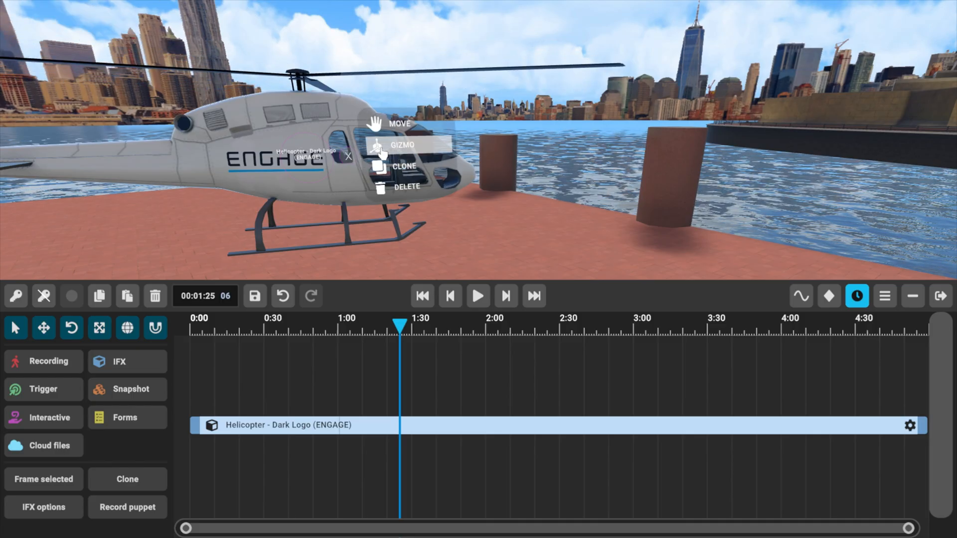
pyautogui.click(410, 148)
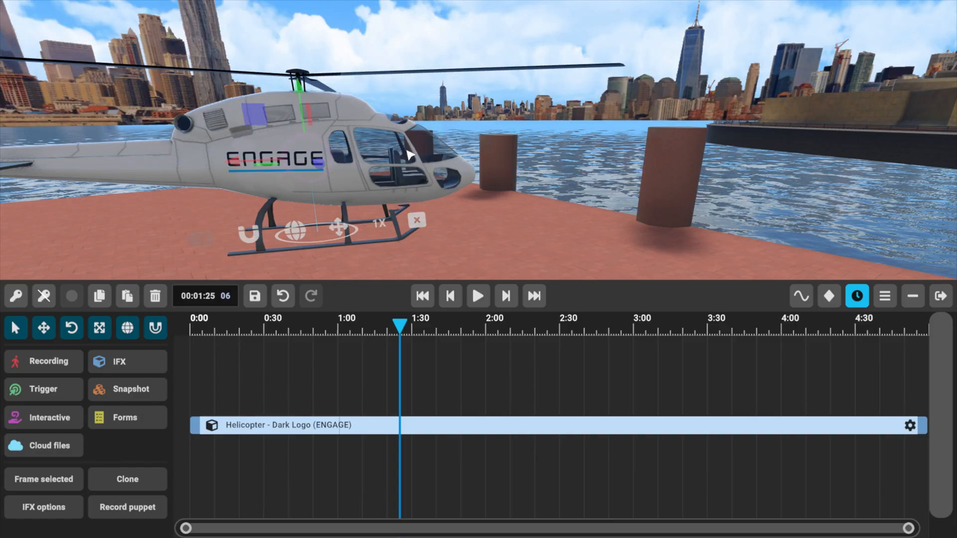
pyautogui.moveTo(524, 228); pyautogui.dragTo(476, 267, button='right')
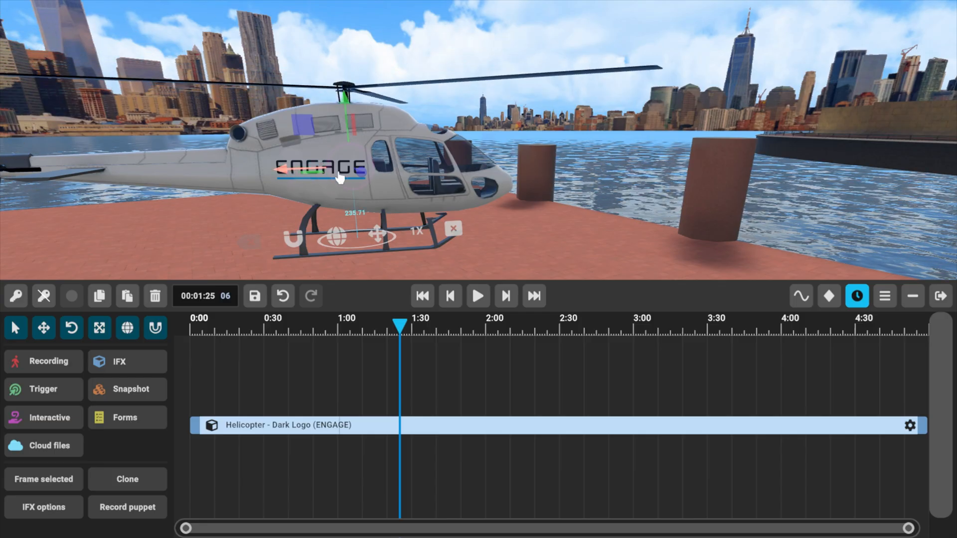
# Step: Cycle the helicopter's gizmo through the rotate and scale modes and return it to move mode
pyautogui.click(378, 238)
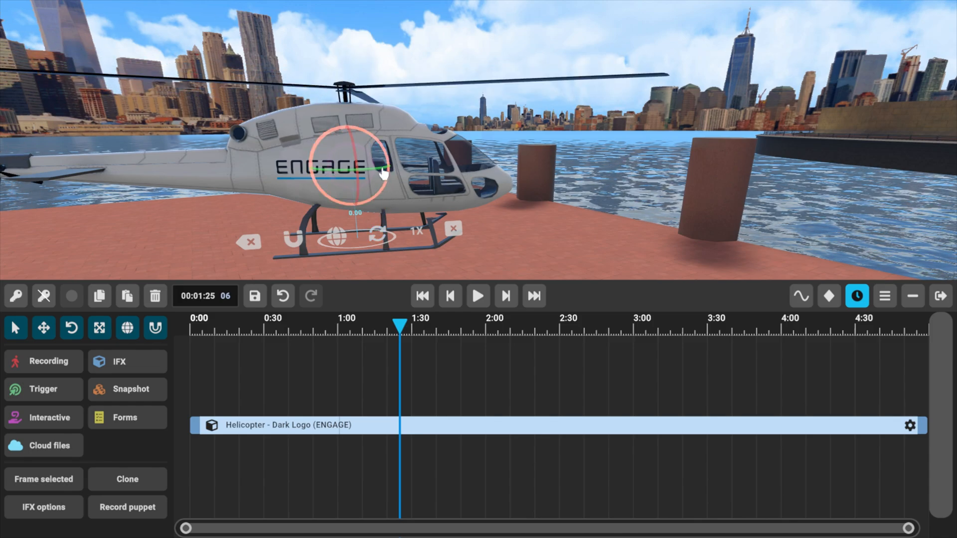
pyautogui.click(377, 238)
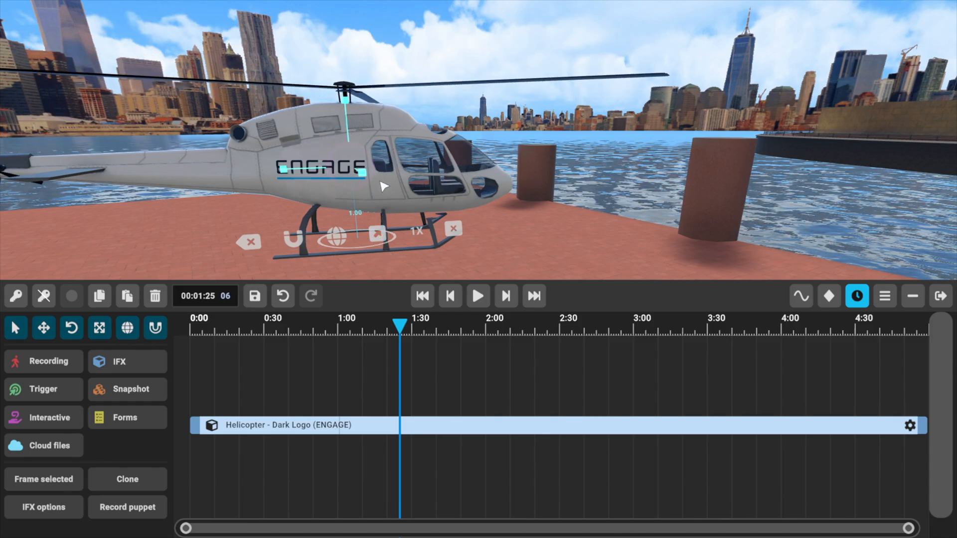
pyautogui.click(377, 233)
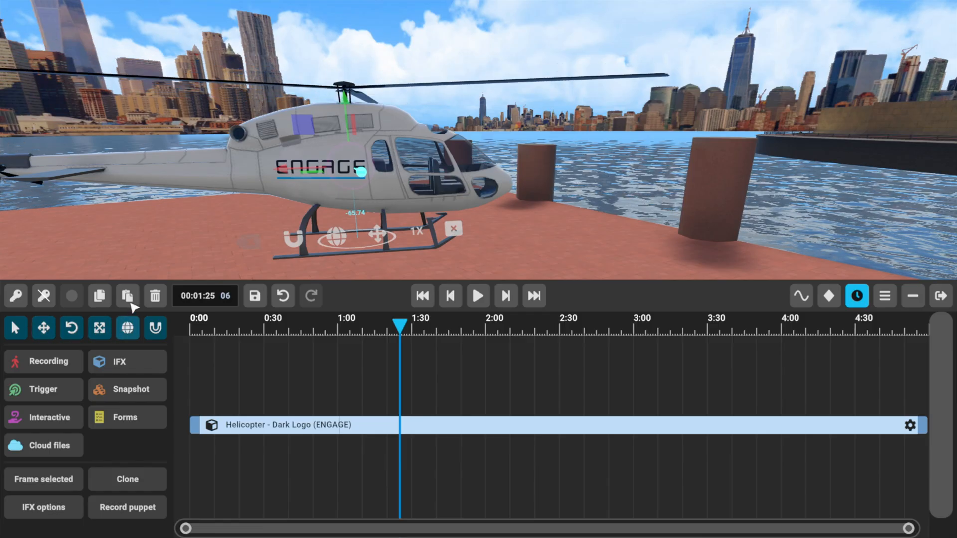
# Step: Cycle the helicopter's move axis to vertical and raise the helicopter above the pier to a height of about 15
pyautogui.moveTo(207, 215); pyautogui.dragTo(210, 254, button='right')
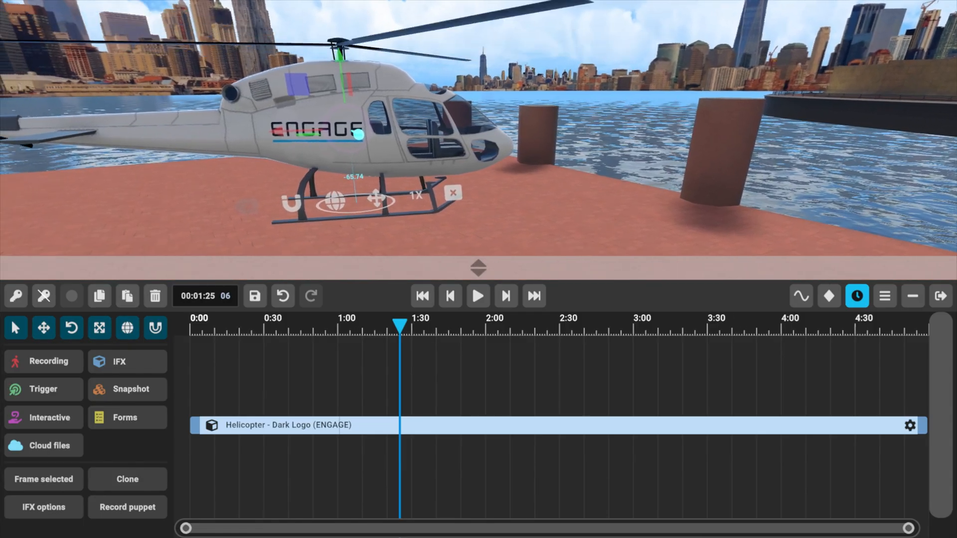
pyautogui.click(48, 331)
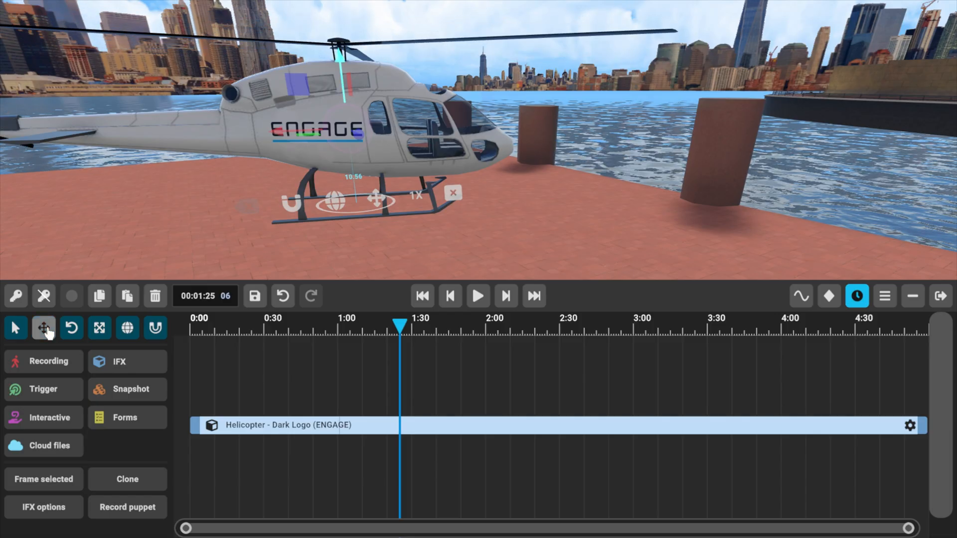
pyautogui.click(48, 334)
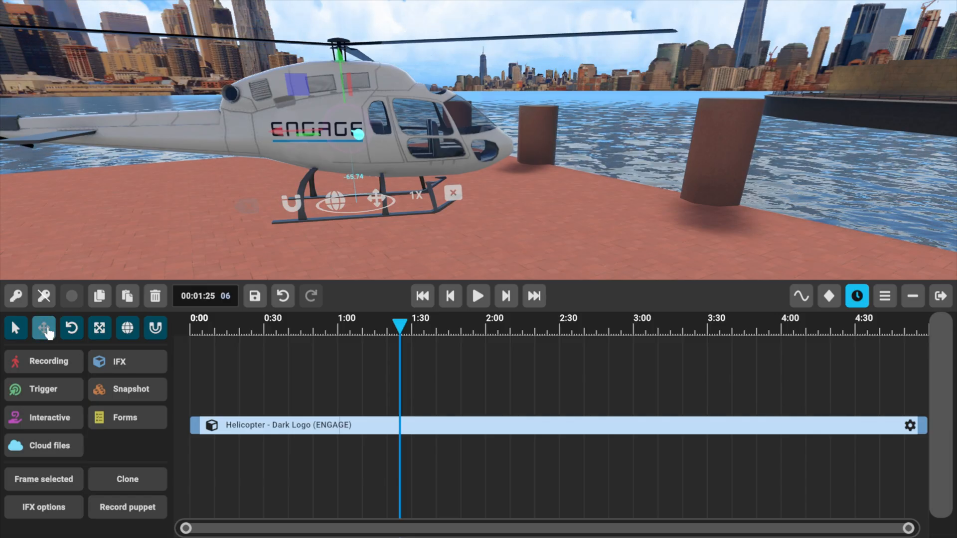
pyautogui.click(48, 333)
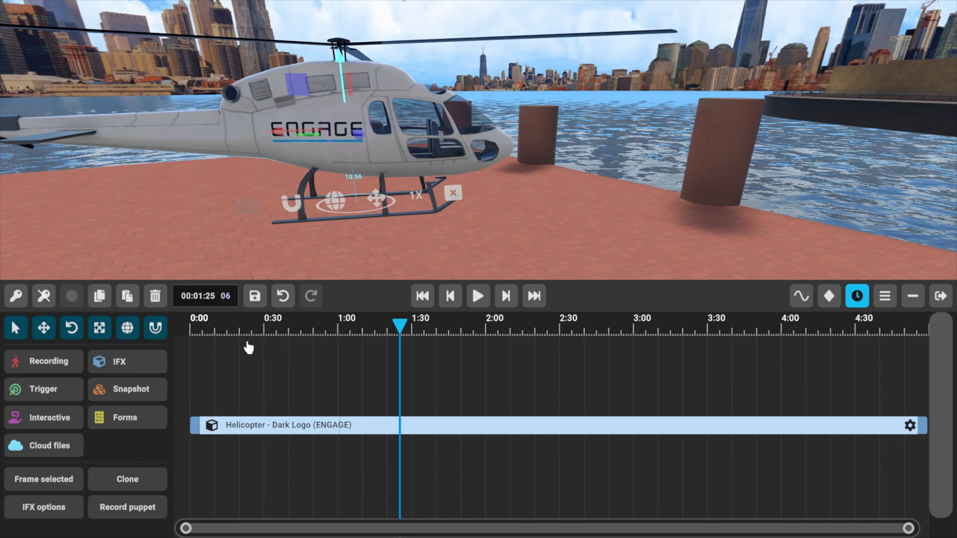
pyautogui.scroll(4, 255, 353)
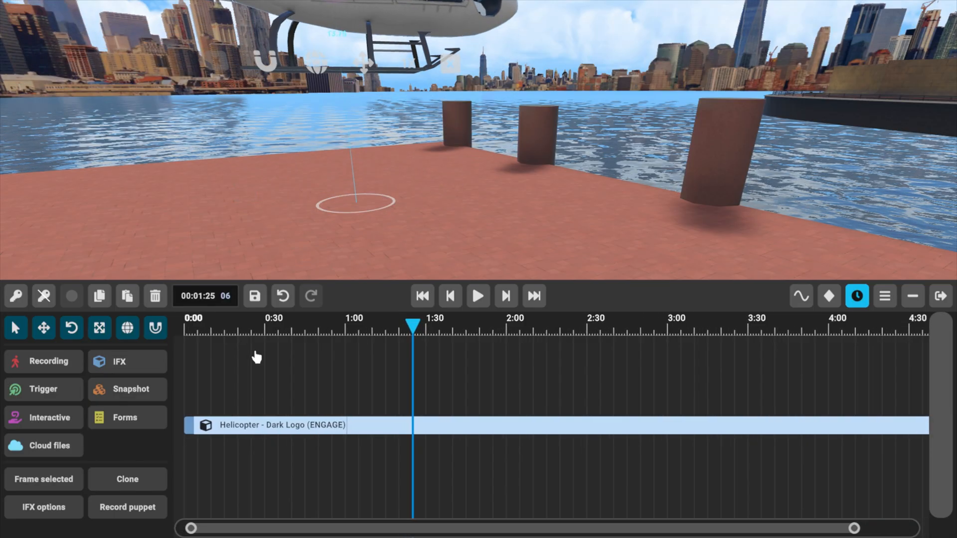
pyautogui.scroll(2, 256, 357)
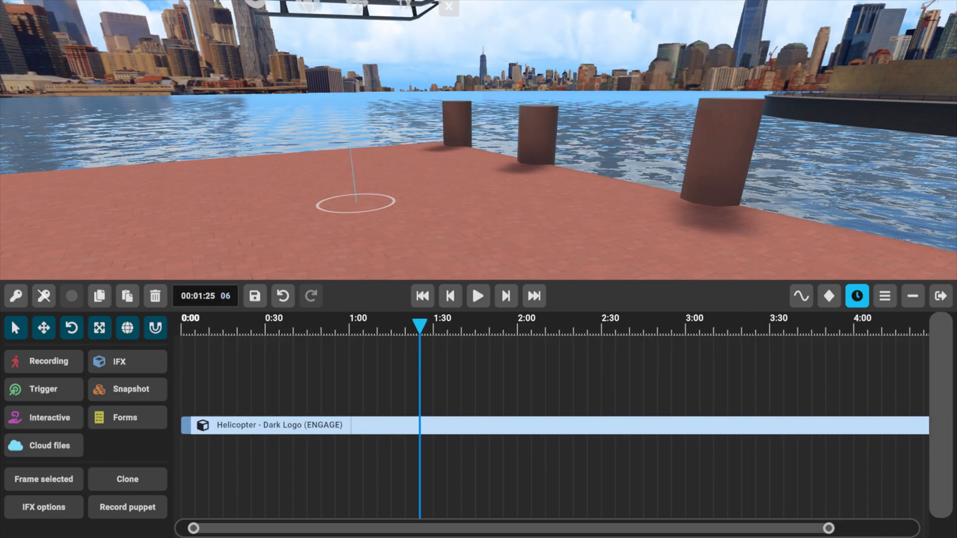
# Step: Set the gizmo sensitivity to 2X and raise the helicopter much higher into the open sky
pyautogui.moveTo(356, 201); pyautogui.dragTo(366, 123, button='right')
pyautogui.moveTo(464, 184); pyautogui.dragTo(571, 164, button='right')
pyautogui.press('w')
pyautogui.press('s')
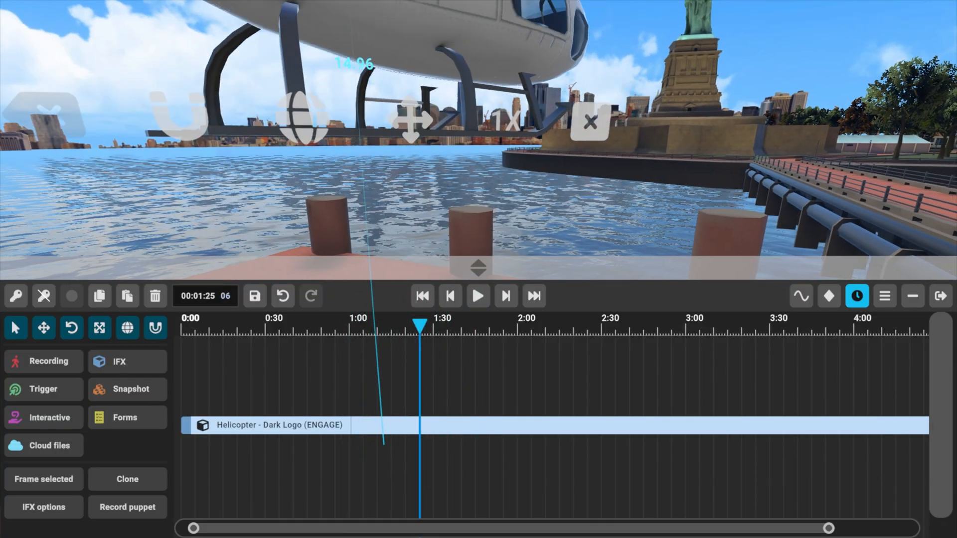
pyautogui.press('d')
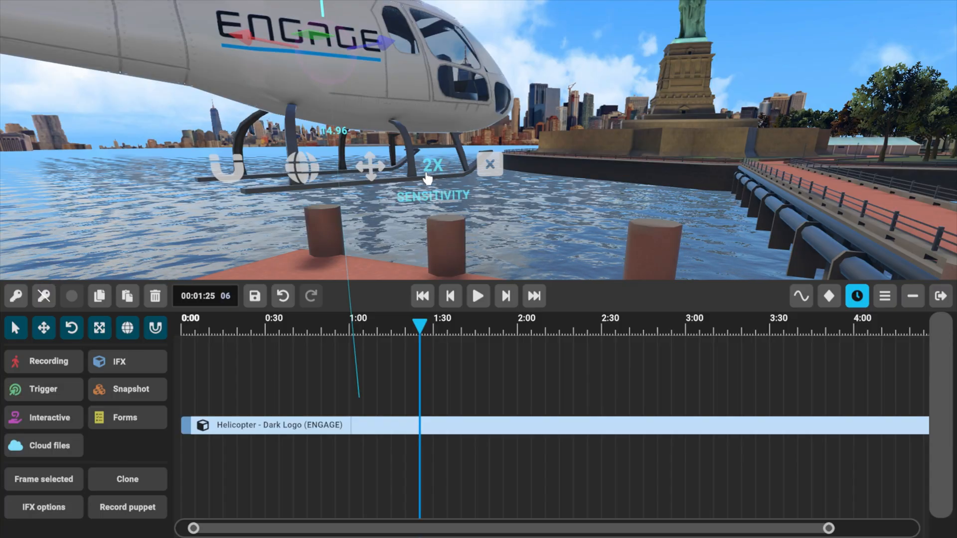
pyautogui.press('d')
pyautogui.moveTo(623, 210); pyautogui.dragTo(542, 174, button='right')
pyautogui.moveTo(499, 264); pyautogui.dragTo(479, 197, button='right')
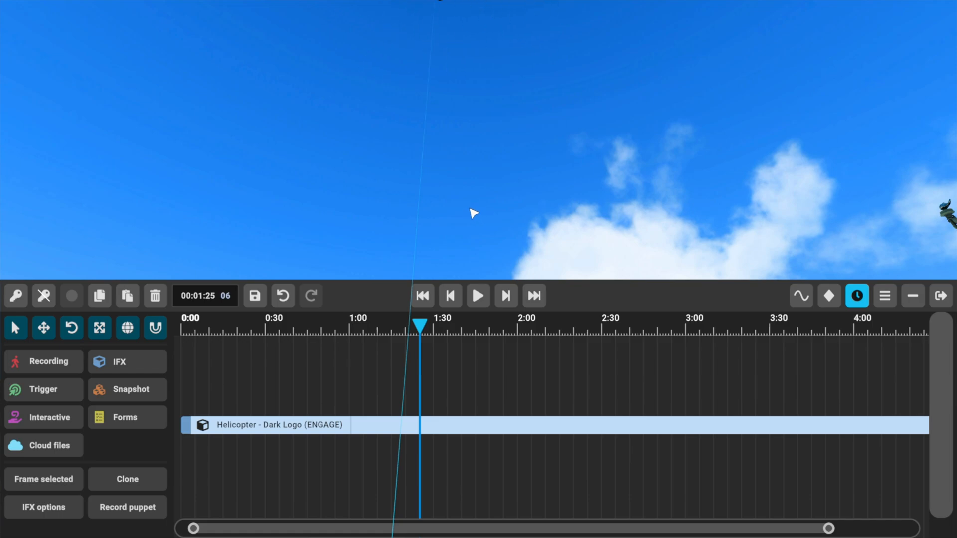
pyautogui.moveTo(473, 214)
pyautogui.mouseDown(button='right')
pyautogui.moveTo(478, 164)
pyautogui.moveTo(478, 218)
pyautogui.mouseUp(button='right')
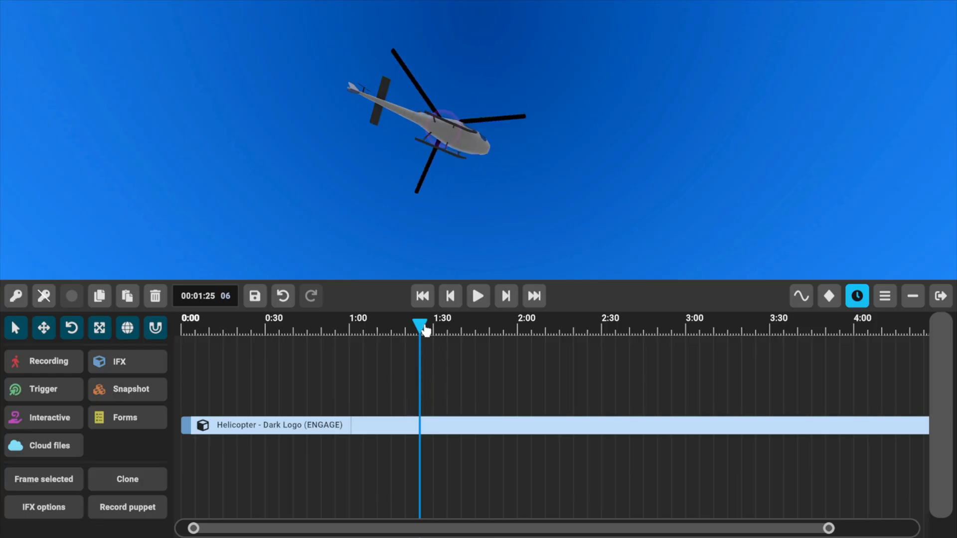
# Step: Move the playhead to about 1:25 and set a keyframe for the raised helicopter there
pyautogui.moveTo(424, 330); pyautogui.dragTo(419, 355)
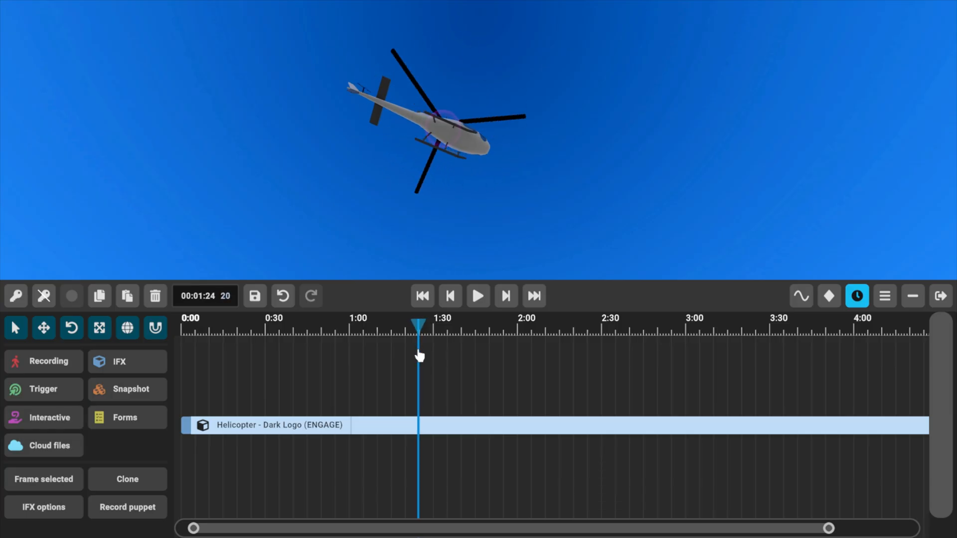
pyautogui.moveTo(324, 173); pyautogui.dragTo(325, 202, button='right')
pyautogui.moveTo(427, 175); pyautogui.dragTo(425, 142, button='right')
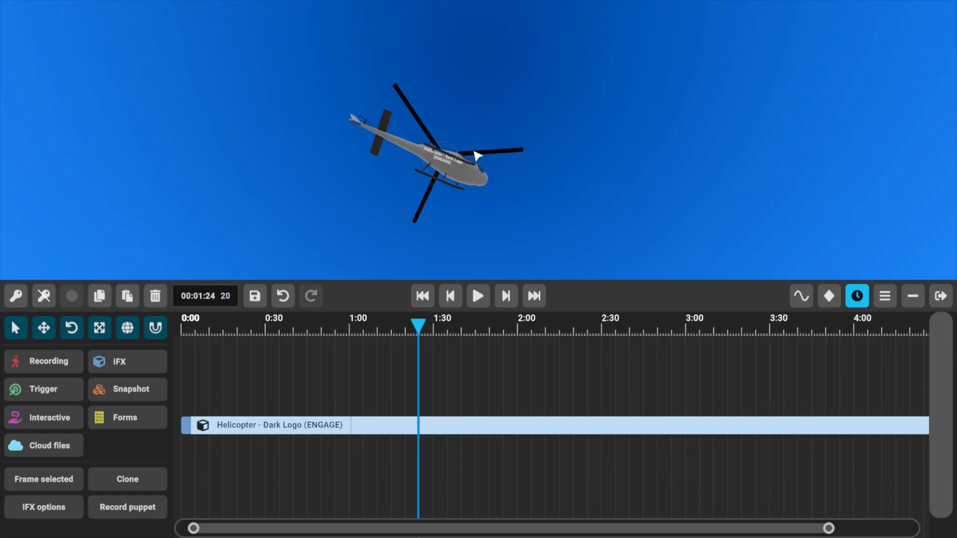
# Step: At 1:54, fly the helicopter forward over the water to the Statue of Liberty's pedestal and keyframe that position
pyautogui.moveTo(414, 321); pyautogui.dragTo(505, 327)
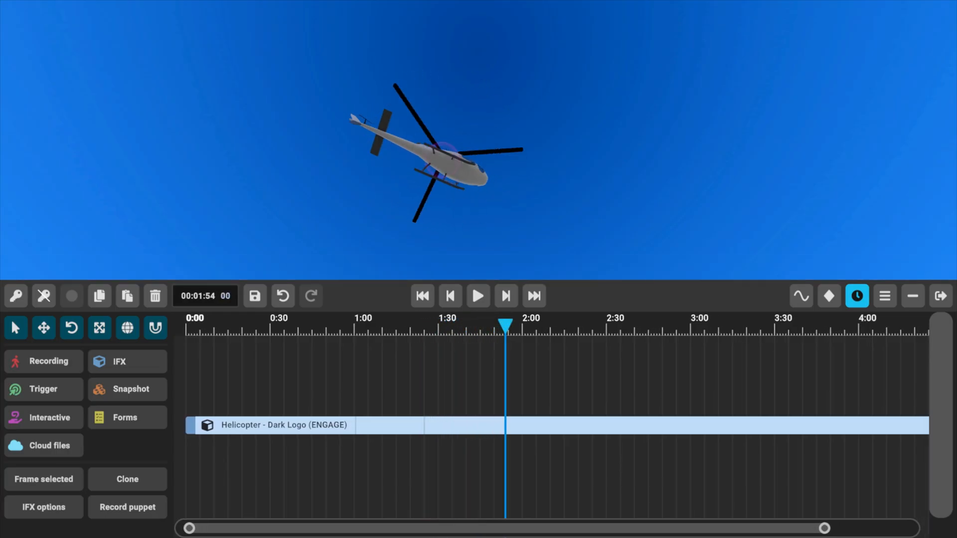
pyautogui.moveTo(429, 157)
pyautogui.mouseDown(button='right')
pyautogui.moveTo(430, 129)
pyautogui.moveTo(429, 158)
pyautogui.mouseUp(button='right')
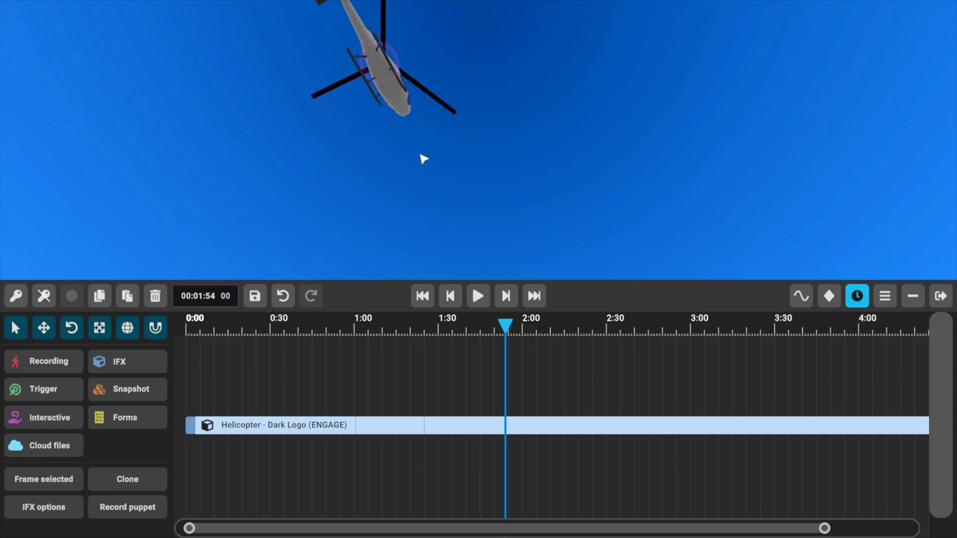
pyautogui.moveTo(423, 159); pyautogui.dragTo(443, 178, button='right')
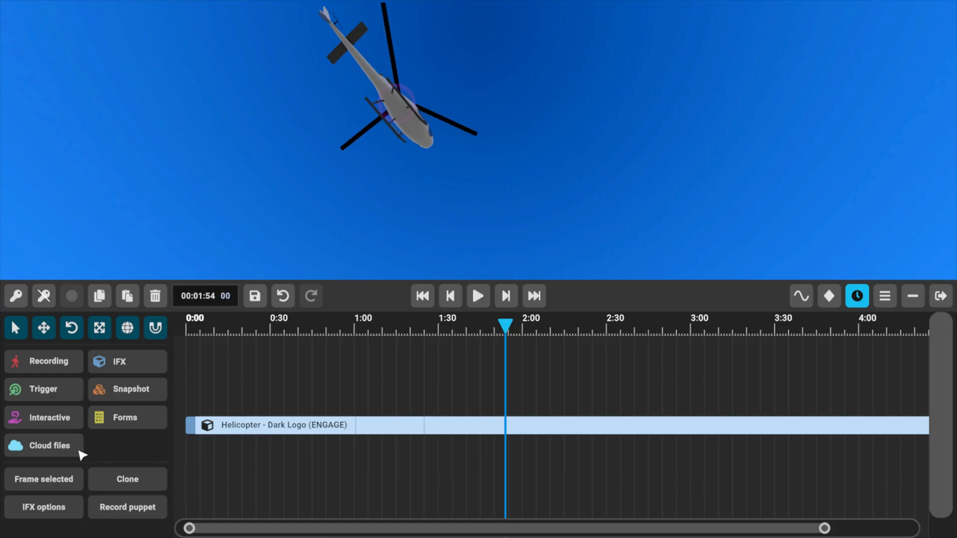
pyautogui.click(44, 480)
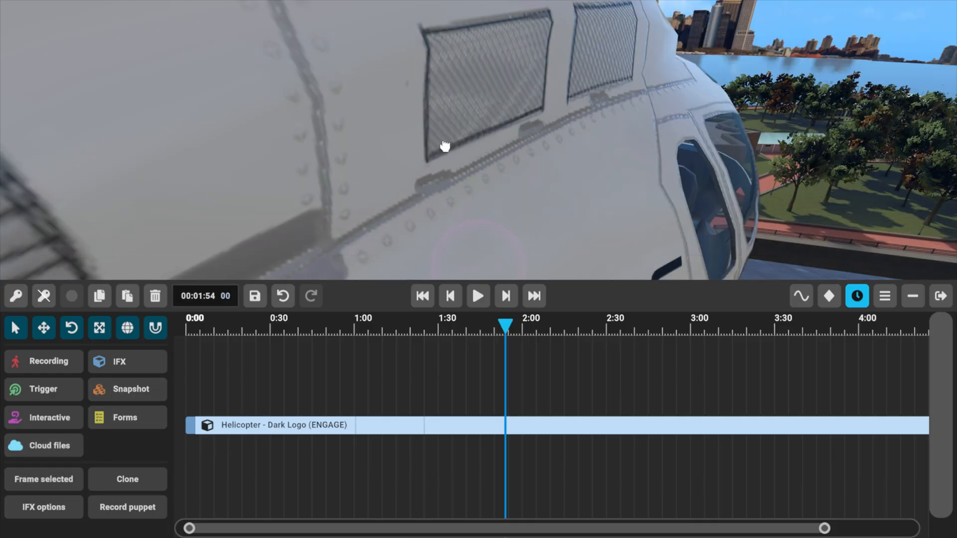
pyautogui.moveTo(462, 152); pyautogui.dragTo(299, 167, button='right')
pyautogui.press('d')
pyautogui.press('s')
pyautogui.press('a')
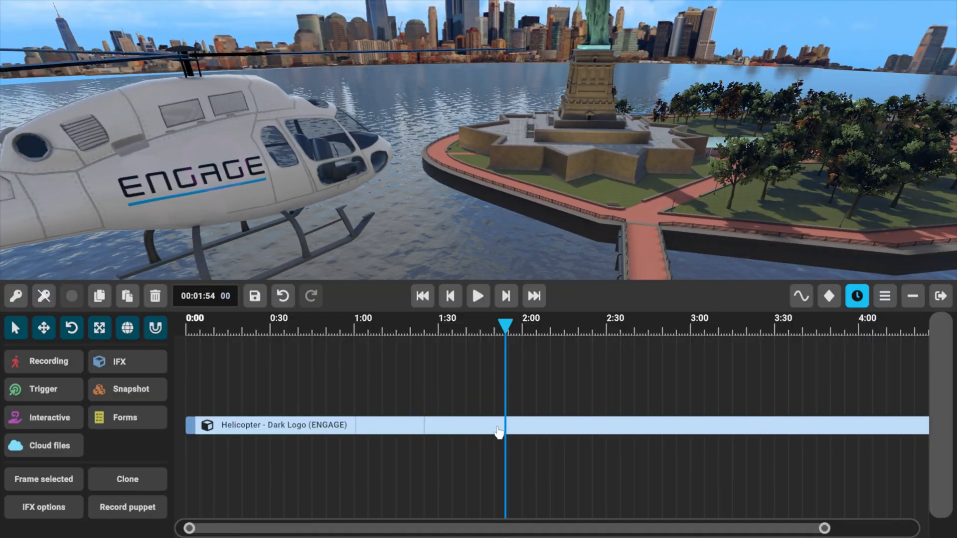
pyautogui.click(44, 328)
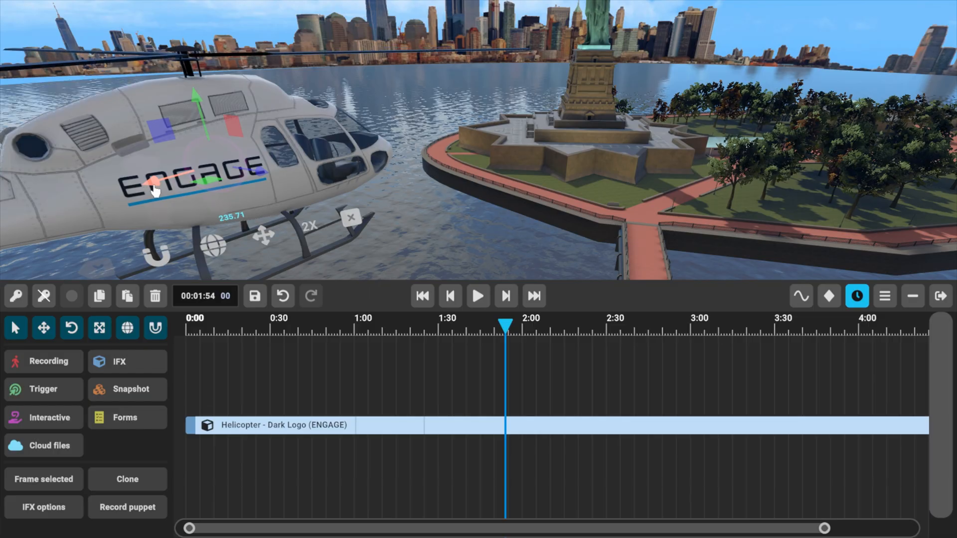
pyautogui.moveTo(242, 201); pyautogui.dragTo(557, 76)
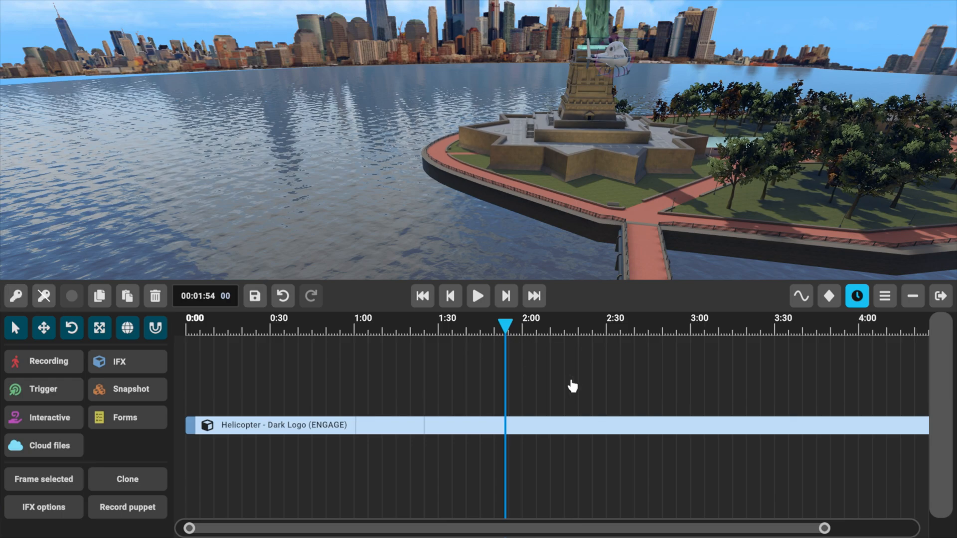
# Step: Advance the playhead to about 2:14 and shift the helicopter sideways off the pedestal over the open water
pyautogui.moveTo(507, 330); pyautogui.dragTo(562, 330)
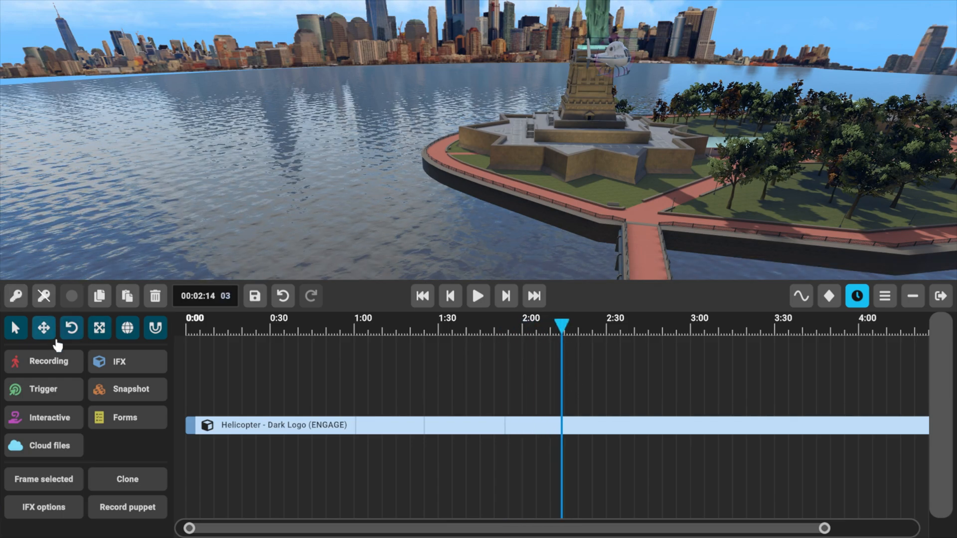
pyautogui.click(44, 332)
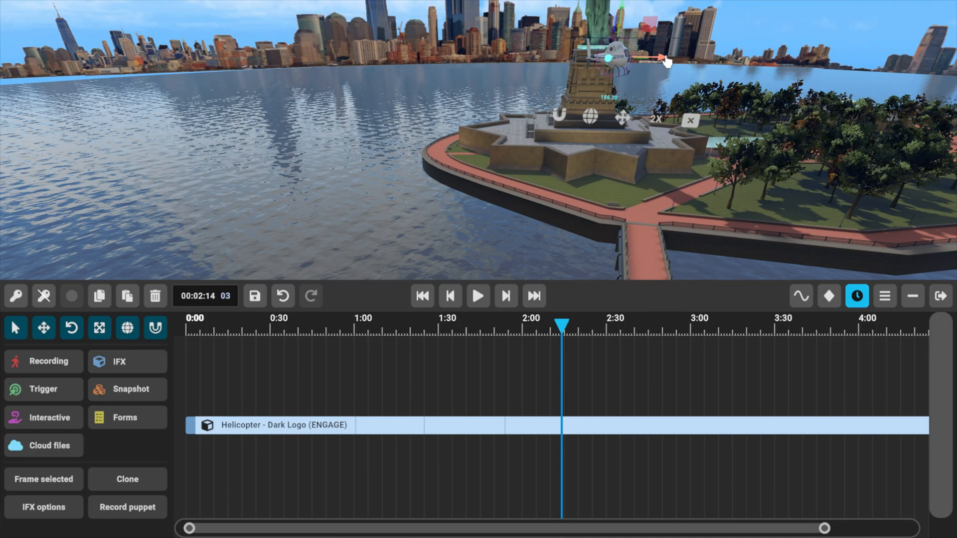
pyautogui.moveTo(666, 61); pyautogui.dragTo(580, 56)
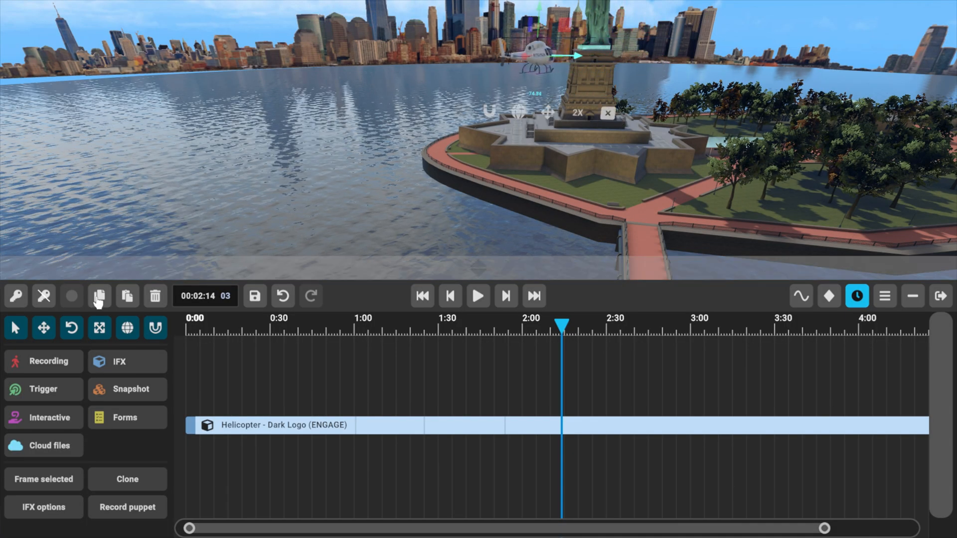
# Step: Rotate the helicopter in place beside the statue and set a keyframe for it at about 2:14
pyautogui.click(70, 335)
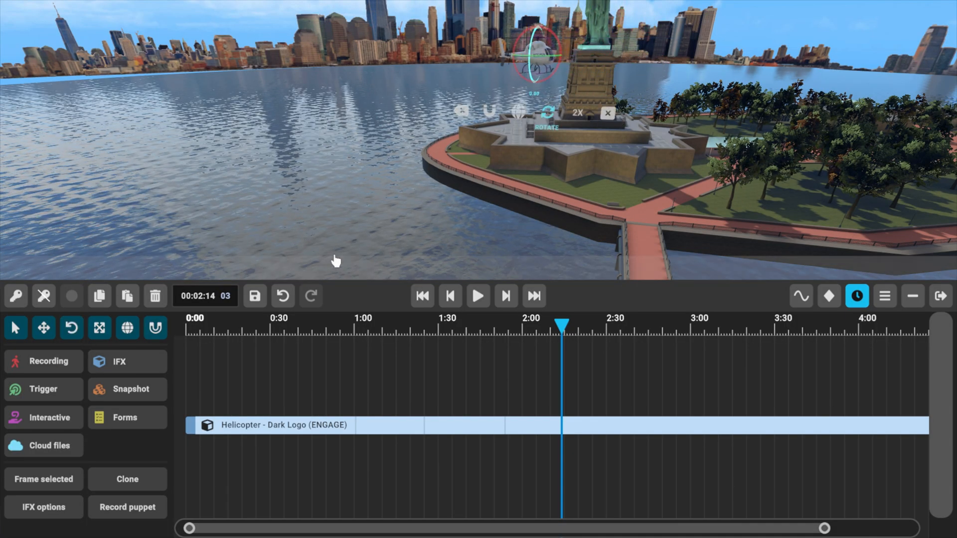
pyautogui.click(72, 335)
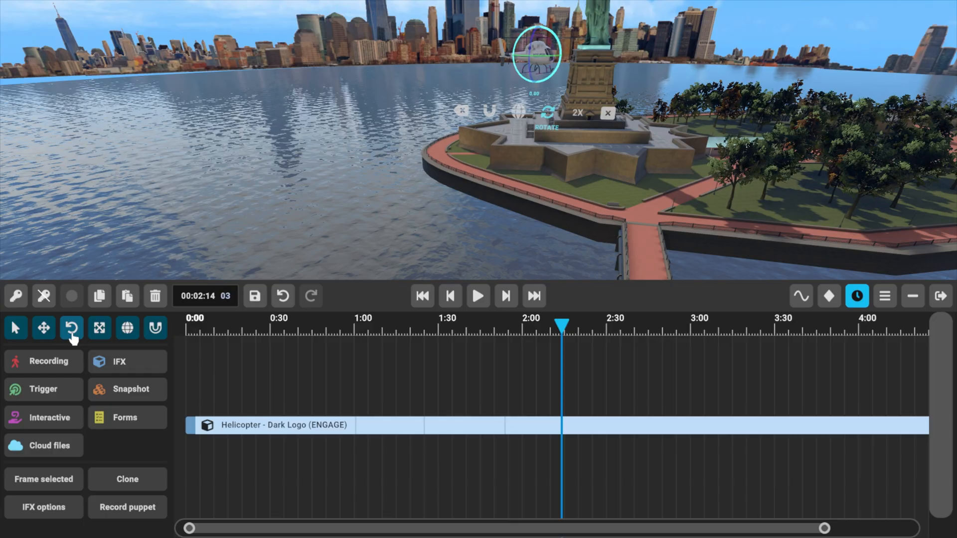
pyautogui.click(72, 335)
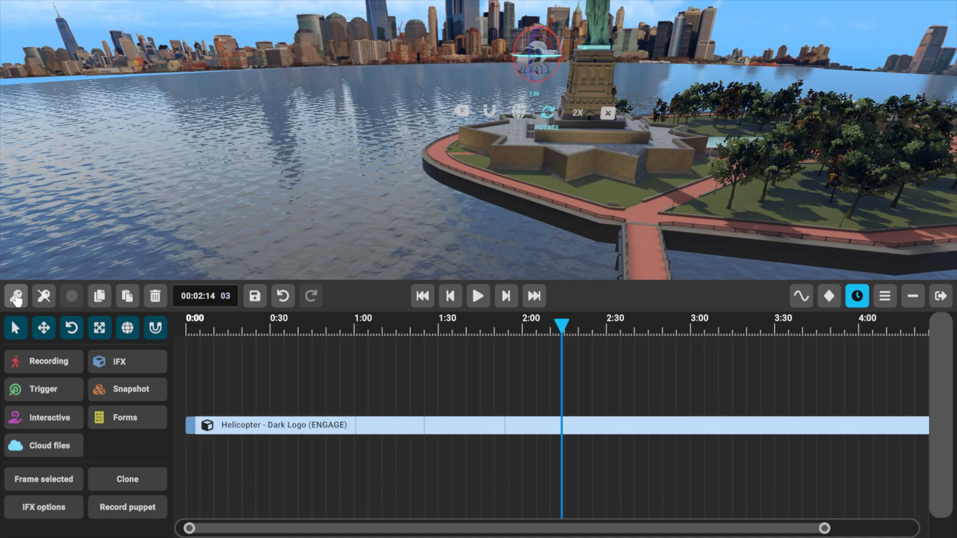
pyautogui.click(16, 298)
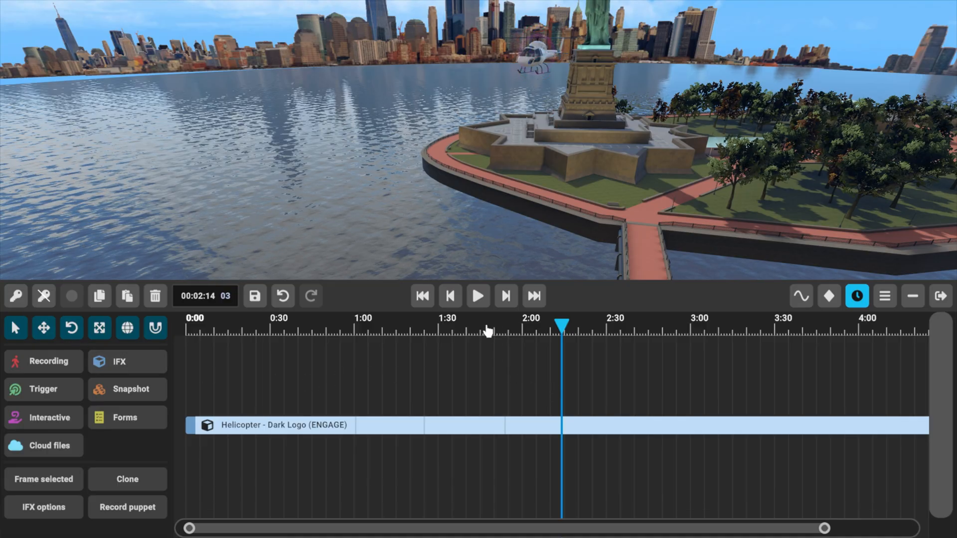
pyautogui.click(72, 328)
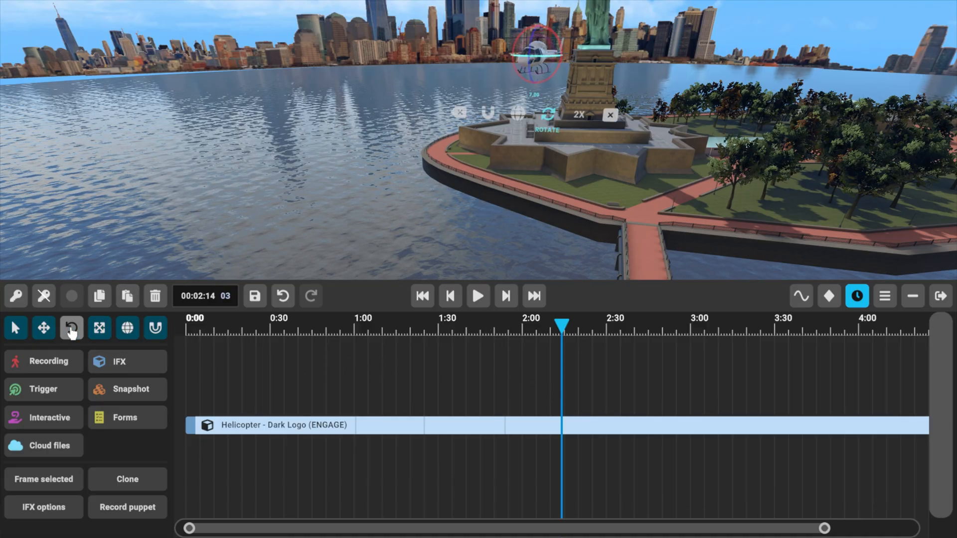
pyautogui.moveTo(559, 79); pyautogui.dragTo(507, 167)
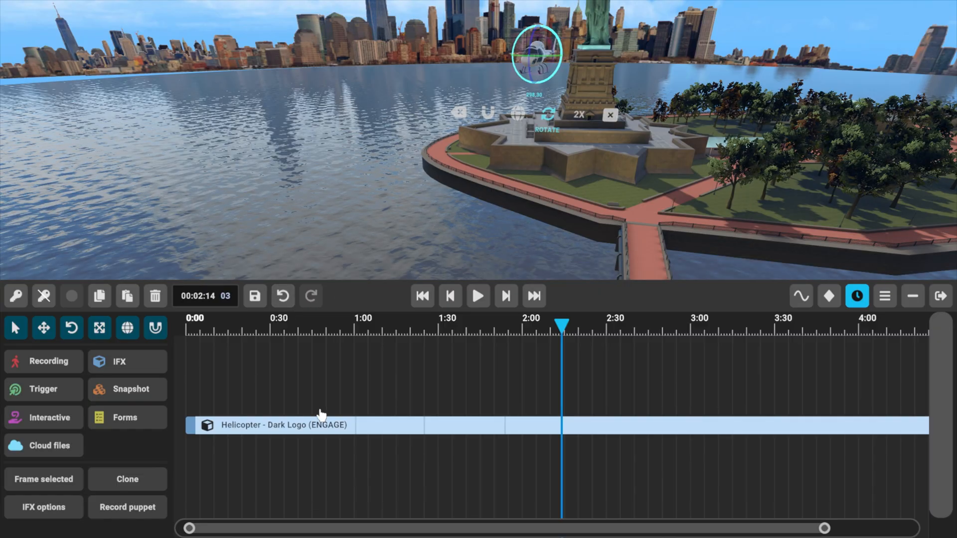
pyautogui.click(18, 298)
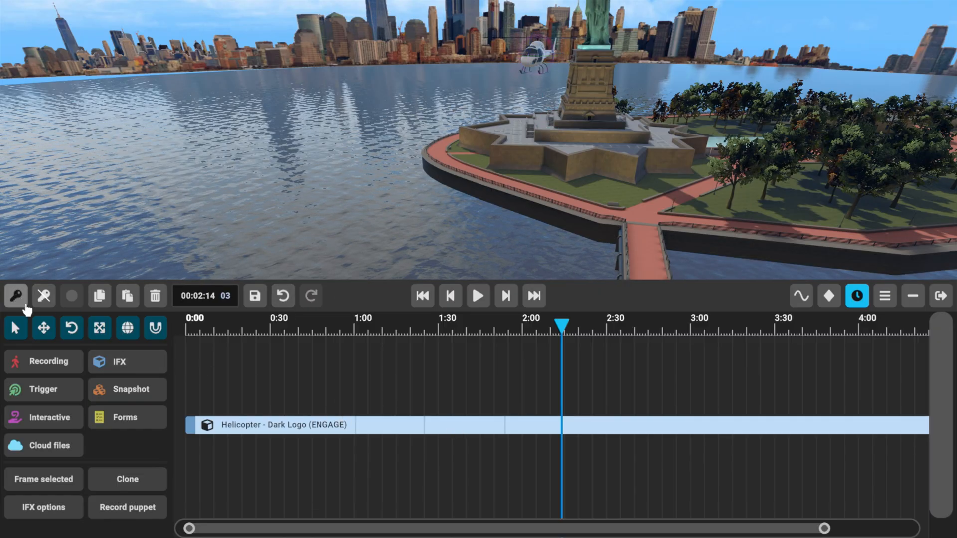
# Step: Play back the helicopter's takeoff from the pier starting at about 0:57, and scrub its flight onward to about 1:42
pyautogui.click(349, 330)
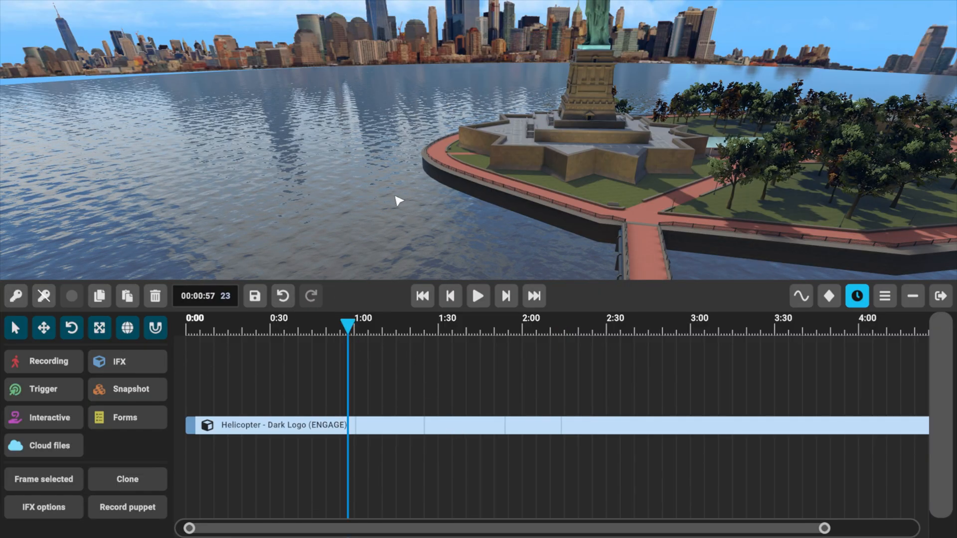
pyautogui.moveTo(478, 139); pyautogui.dragTo(299, 220, button='right')
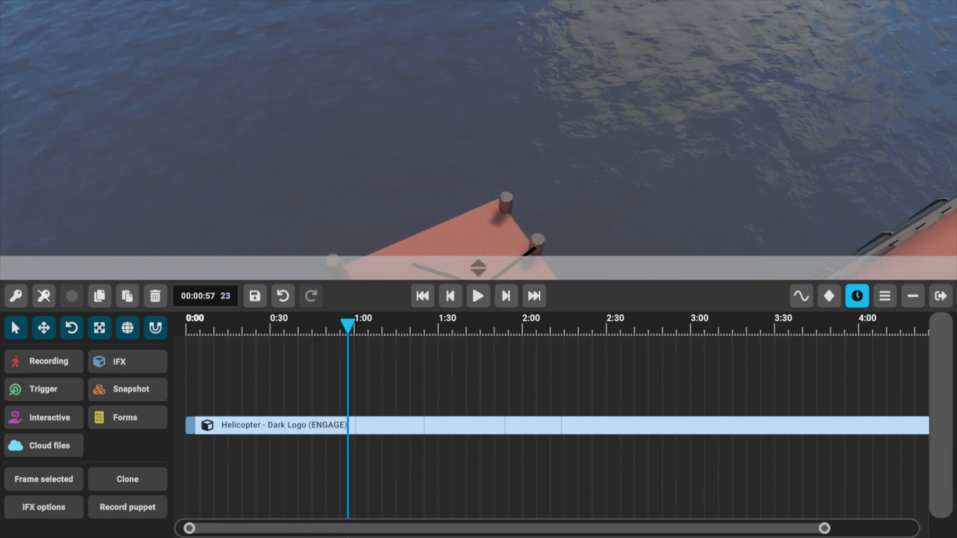
pyautogui.click(479, 298)
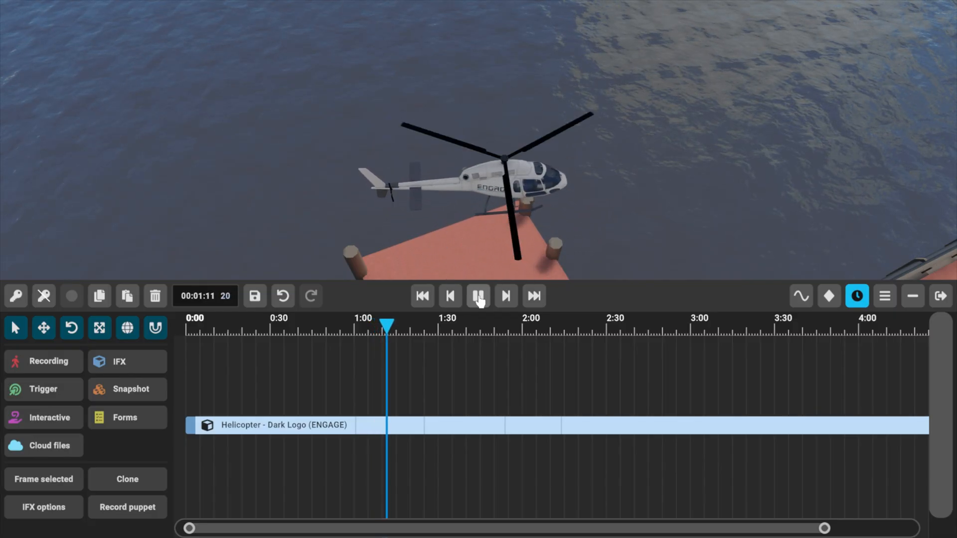
pyautogui.click(478, 297)
pyautogui.moveTo(360, 151); pyautogui.dragTo(373, 149, button='right')
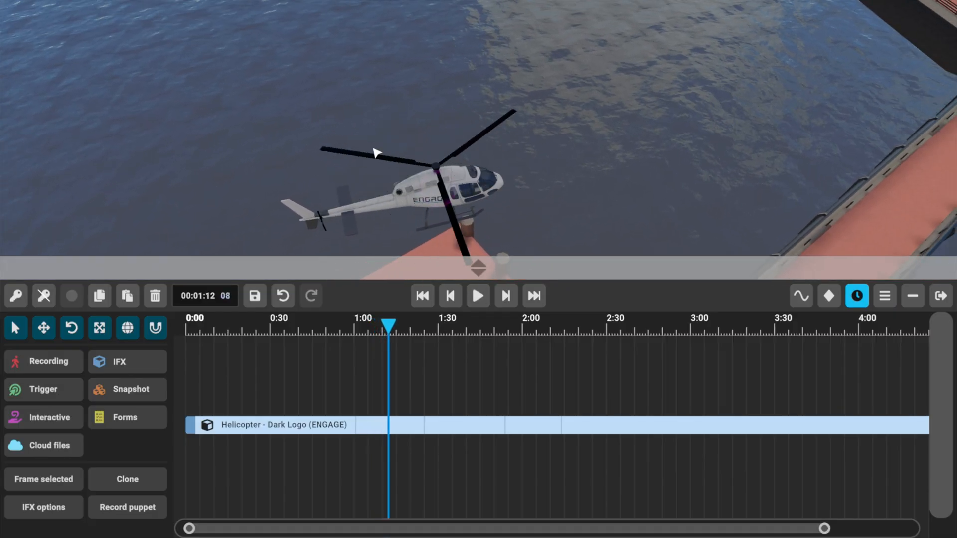
pyautogui.moveTo(371, 332); pyautogui.dragTo(472, 327)
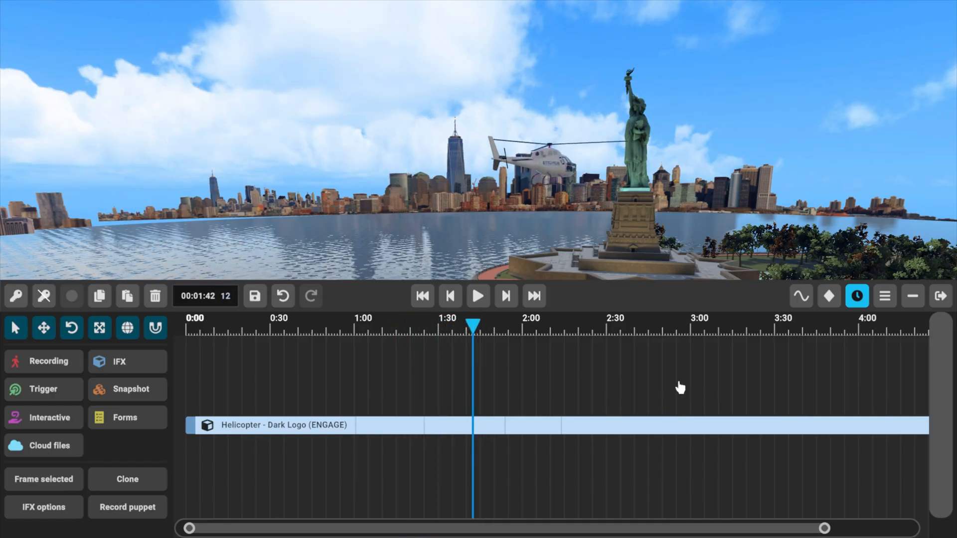
# Step: Switch the timeline to the keyframe view and select the helicopter's fourth, third and second keyframes in turn, ending with none selected
pyautogui.click(829, 298)
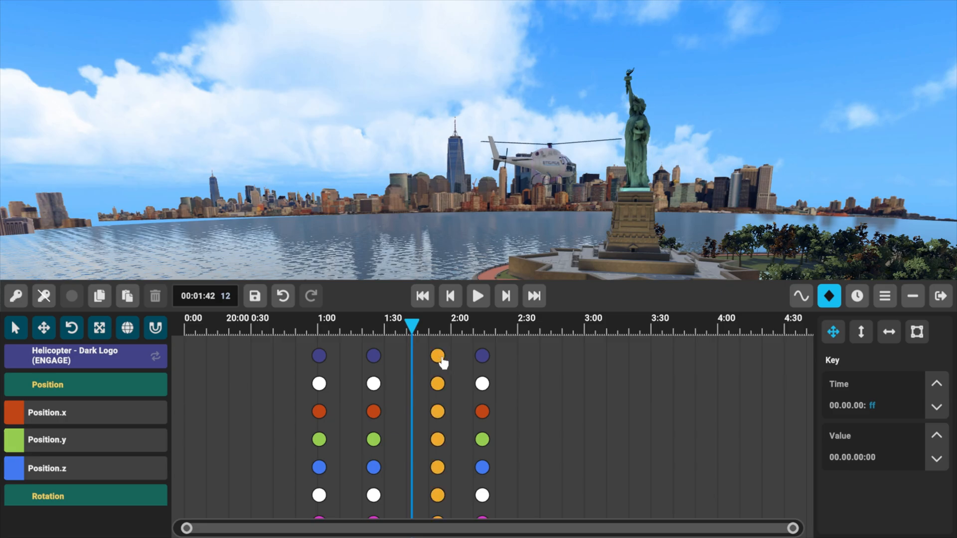
pyautogui.click(482, 356)
pyautogui.click(438, 356)
pyautogui.click(388, 359)
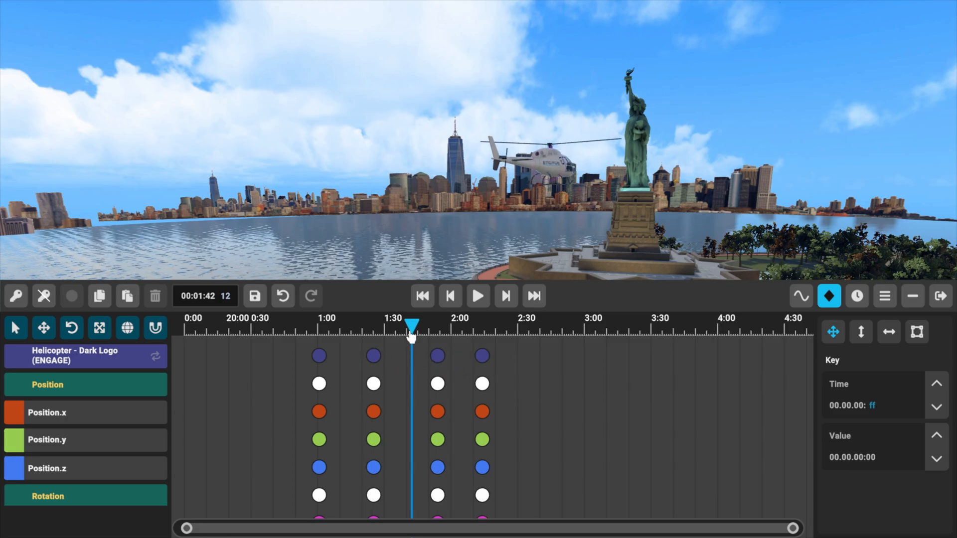
pyautogui.click(374, 356)
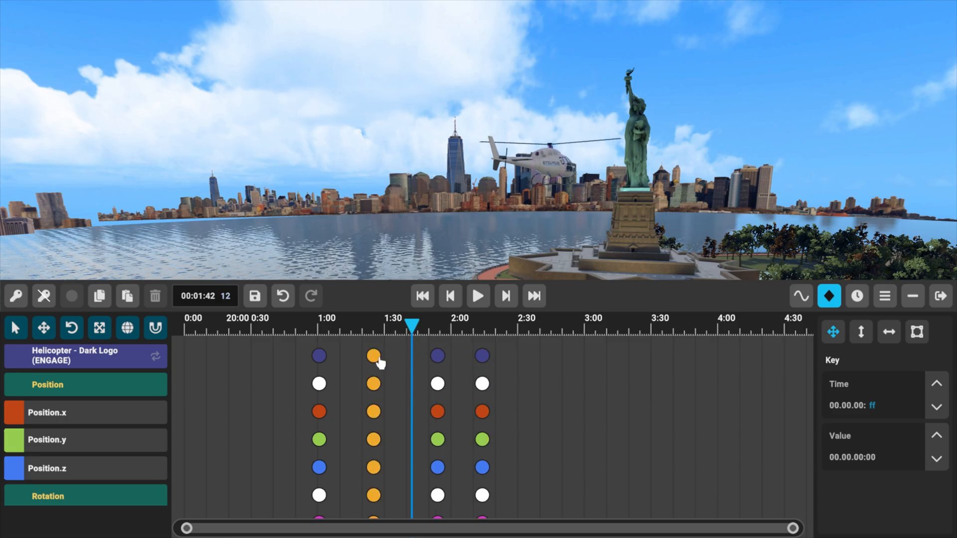
pyautogui.click(404, 397)
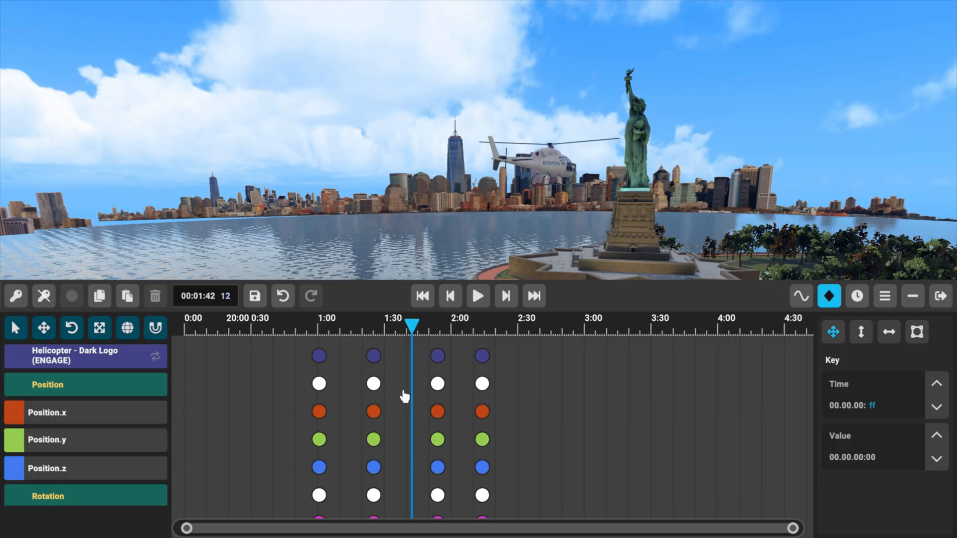
# Step: Retime the helicopter's second keyframe to about 1:13, the third to about 1:27 and the fourth to about 1:40
pyautogui.moveTo(408, 333); pyautogui.dragTo(347, 358)
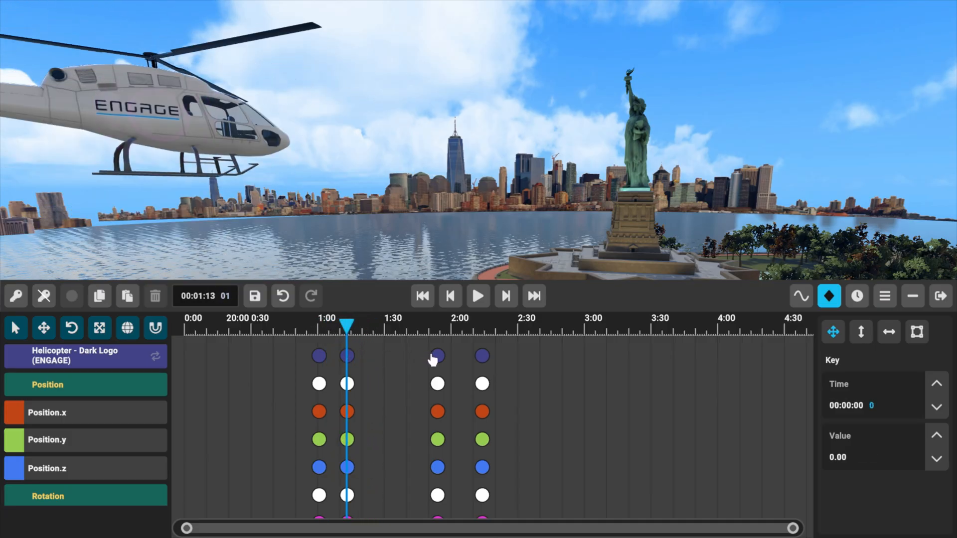
pyautogui.moveTo(436, 357); pyautogui.dragTo(377, 358)
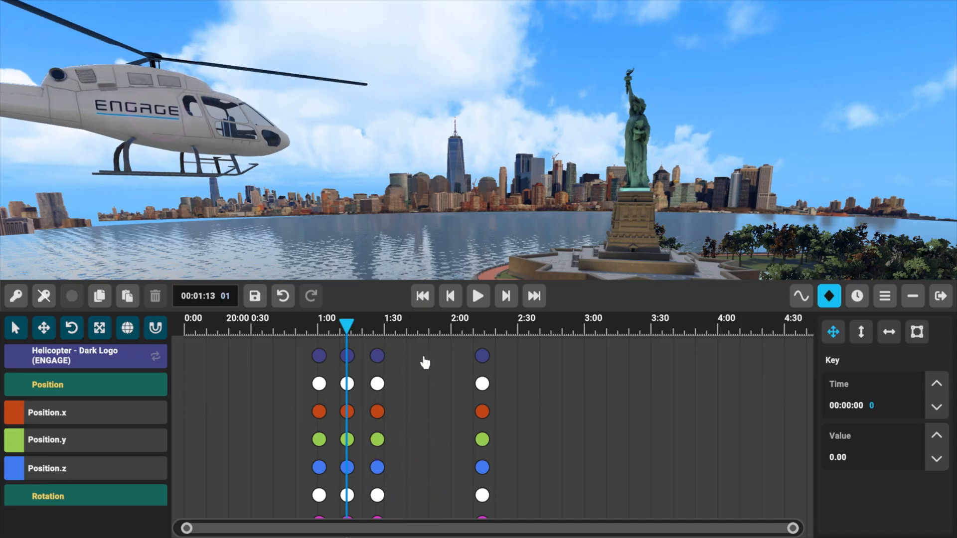
pyautogui.moveTo(481, 357); pyautogui.dragTo(407, 357)
# Step: Play the retimed flight from about 1:00 to 1:13 and scrub through the rest to about 1:53
pyautogui.click(318, 329)
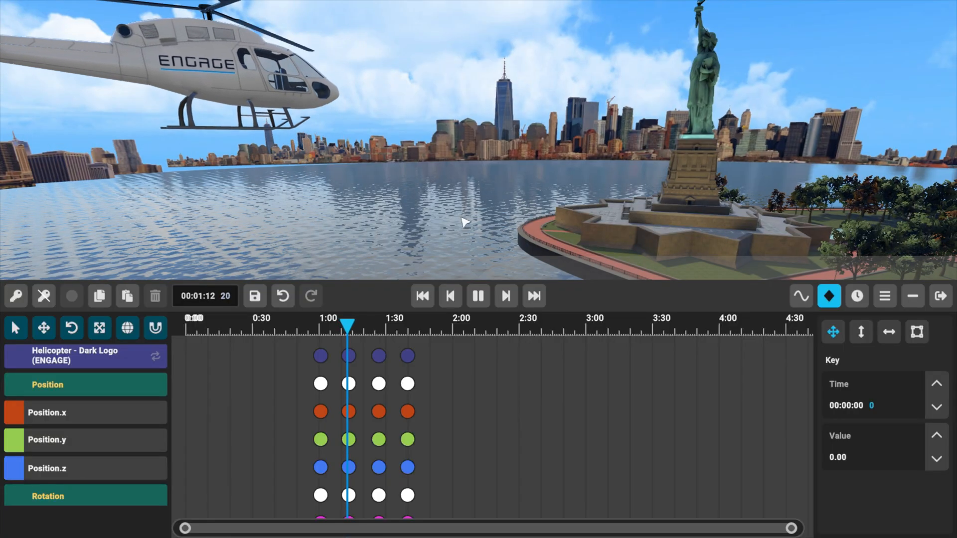
pyautogui.click(480, 296)
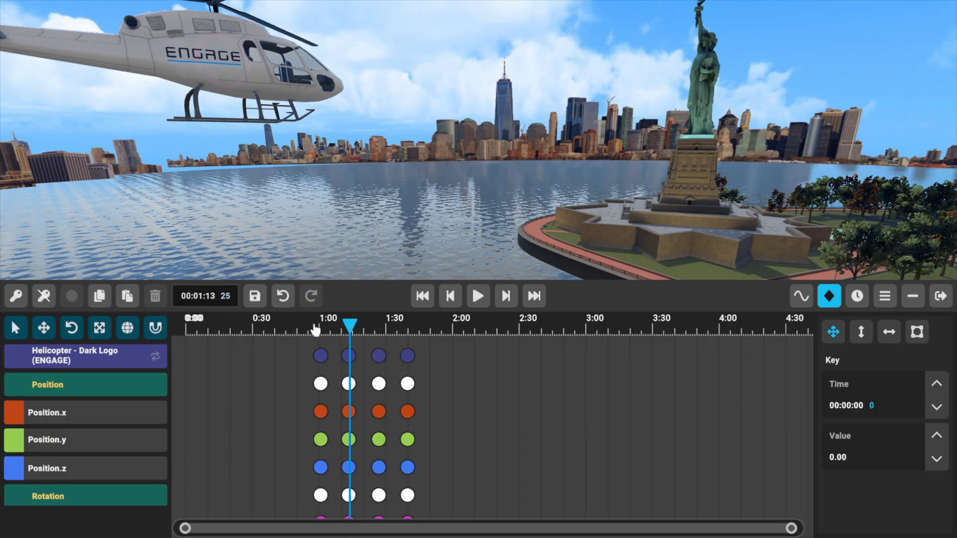
pyautogui.moveTo(316, 325); pyautogui.dragTo(444, 331)
# Step: Duplicate the helicopter's second keyframe to about 1:52 as a fifth keyframe
pyautogui.moveTo(497, 121); pyautogui.dragTo(503, 268, button='right')
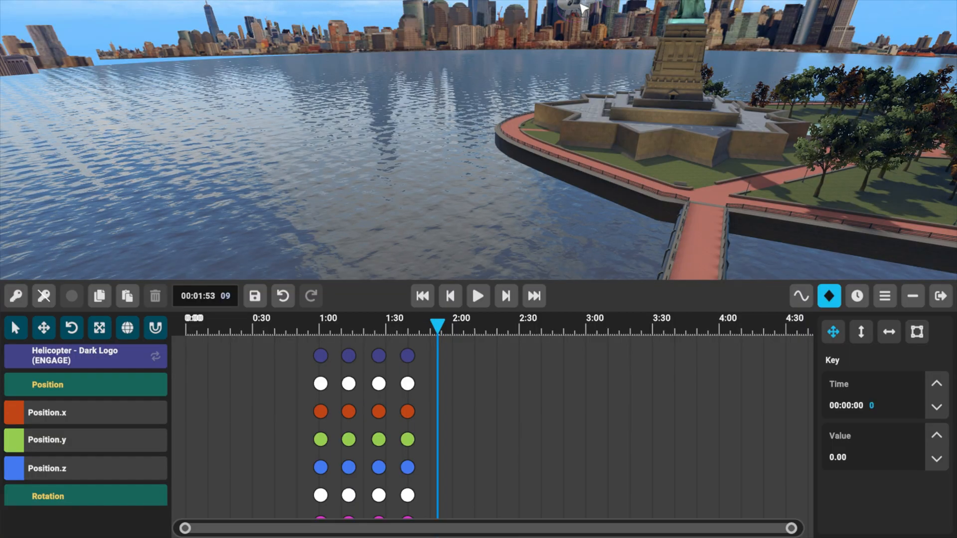
pyautogui.moveTo(515, 159); pyautogui.dragTo(506, 173, button='right')
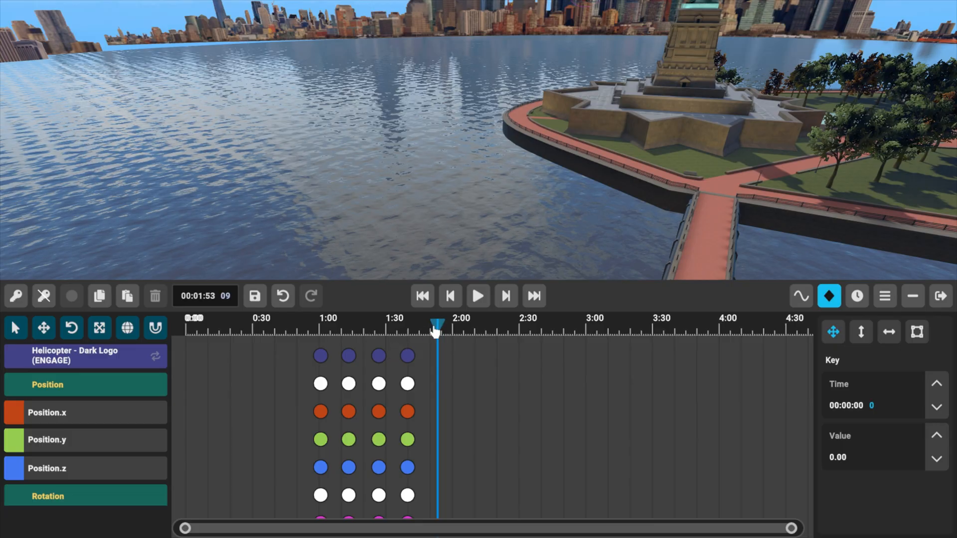
pyautogui.moveTo(435, 329); pyautogui.dragTo(436, 328)
pyautogui.click(348, 356)
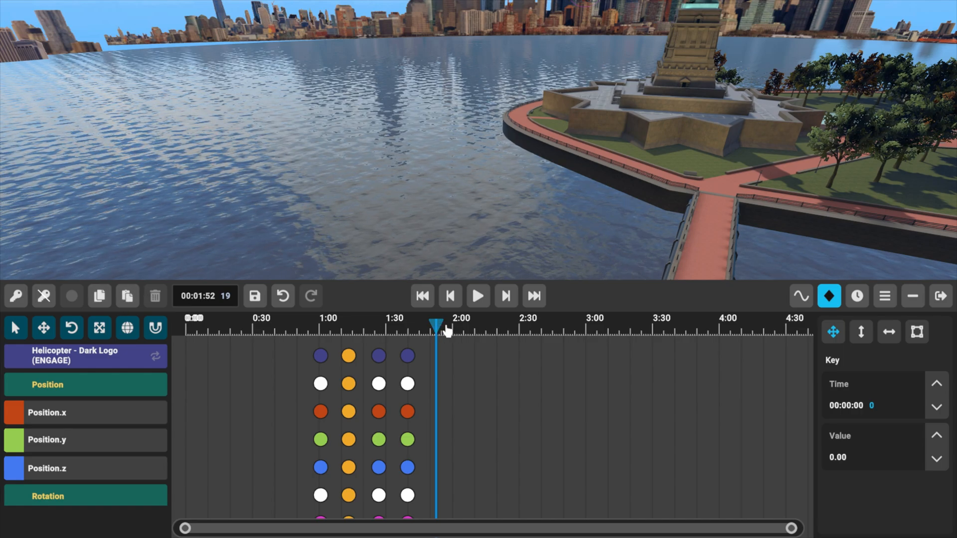
pyautogui.moveTo(447, 329); pyautogui.dragTo(448, 332)
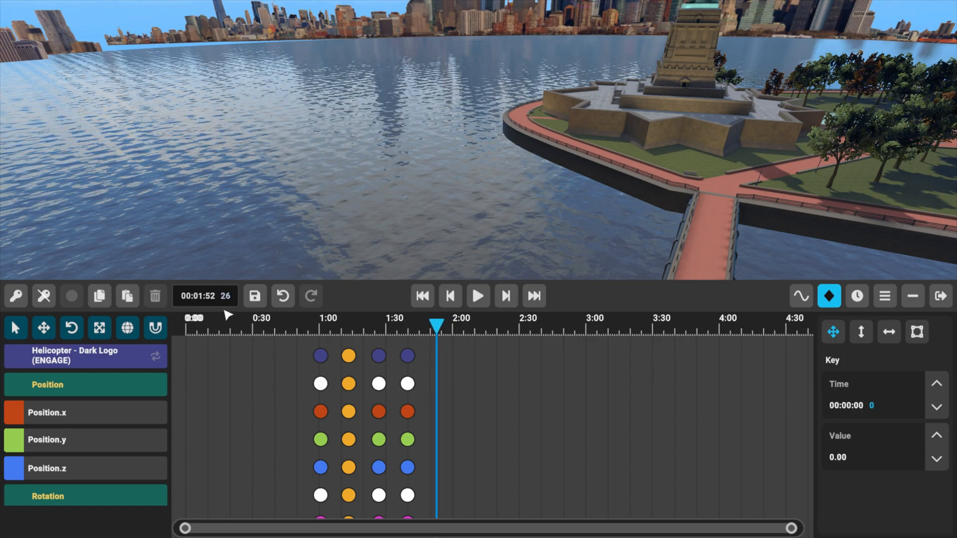
pyautogui.click(127, 298)
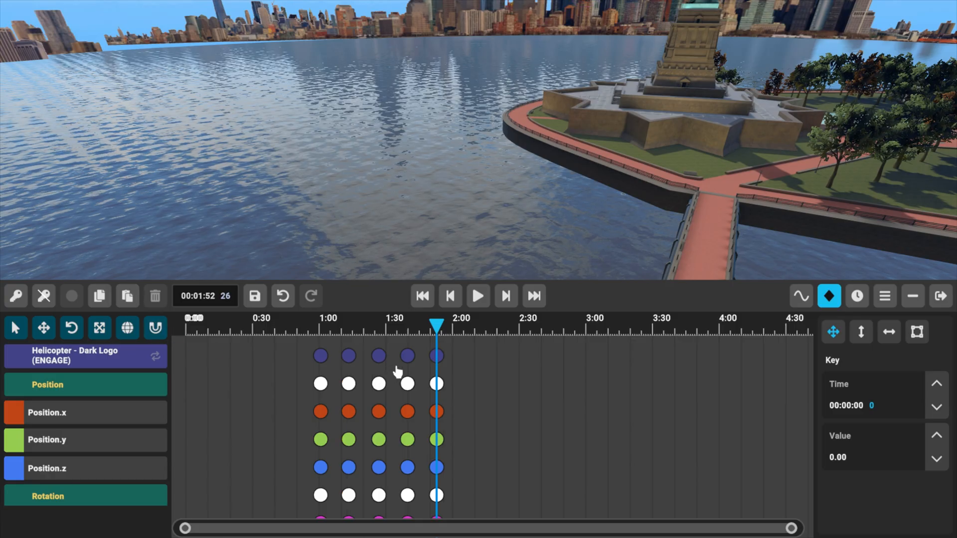
# Step: Scrub the flight between the fourth and fifth keyframes, ending on the fifth keyframe at about 1:52
pyautogui.moveTo(437, 327)
pyautogui.mouseDown()
pyautogui.moveTo(387, 327)
pyautogui.moveTo(440, 329)
pyautogui.moveTo(426, 329)
pyautogui.mouseUp()
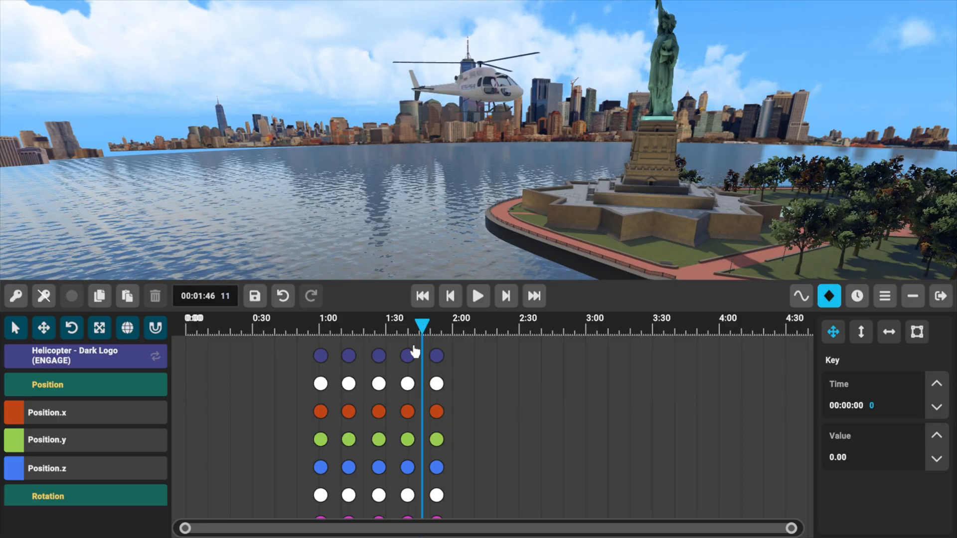
pyautogui.moveTo(420, 329)
pyautogui.mouseDown()
pyautogui.moveTo(447, 329)
pyautogui.moveTo(423, 332)
pyautogui.mouseUp()
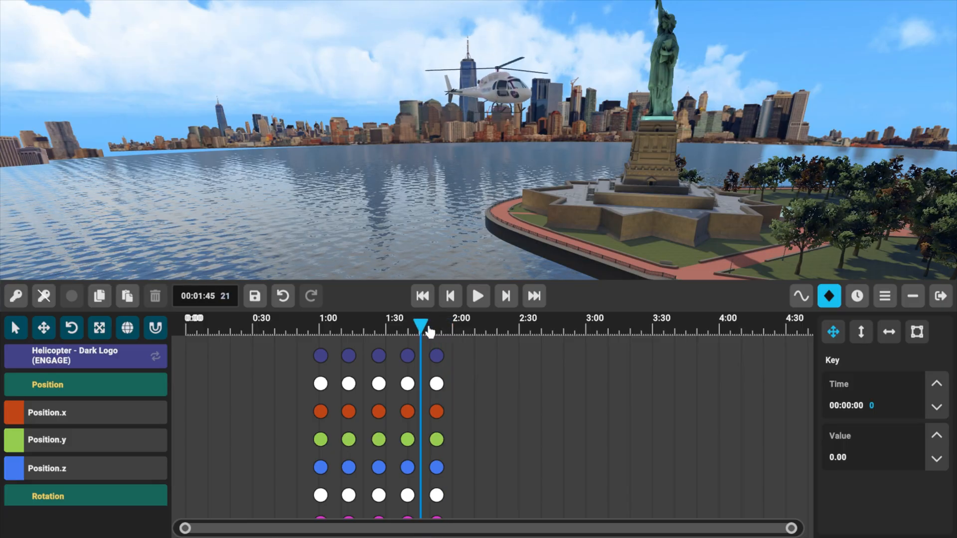
pyautogui.click(504, 297)
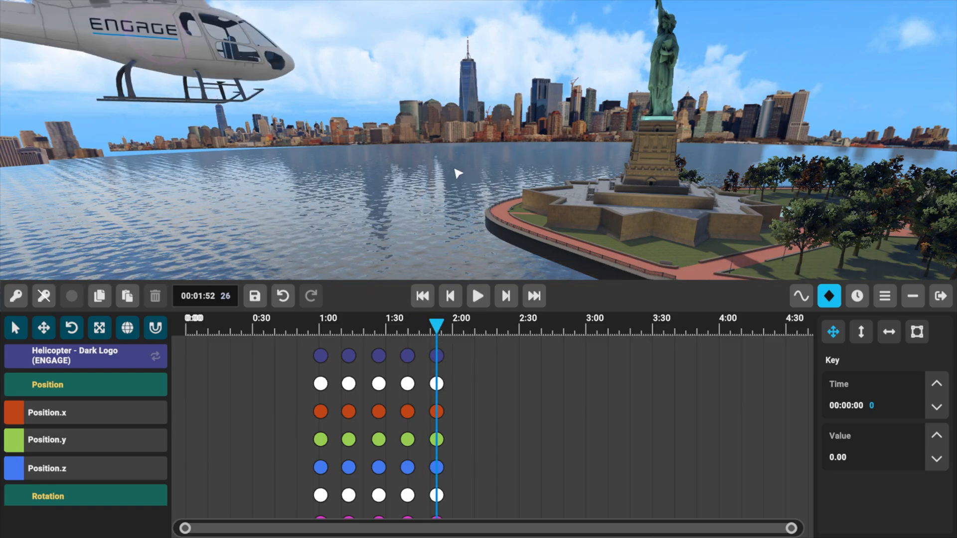
# Step: Rotate the helicopter about 180 degrees so its nose points away from the statue, and record the pose in the keyframe at about 1:52
pyautogui.moveTo(455, 173); pyautogui.dragTo(471, 274, button='right')
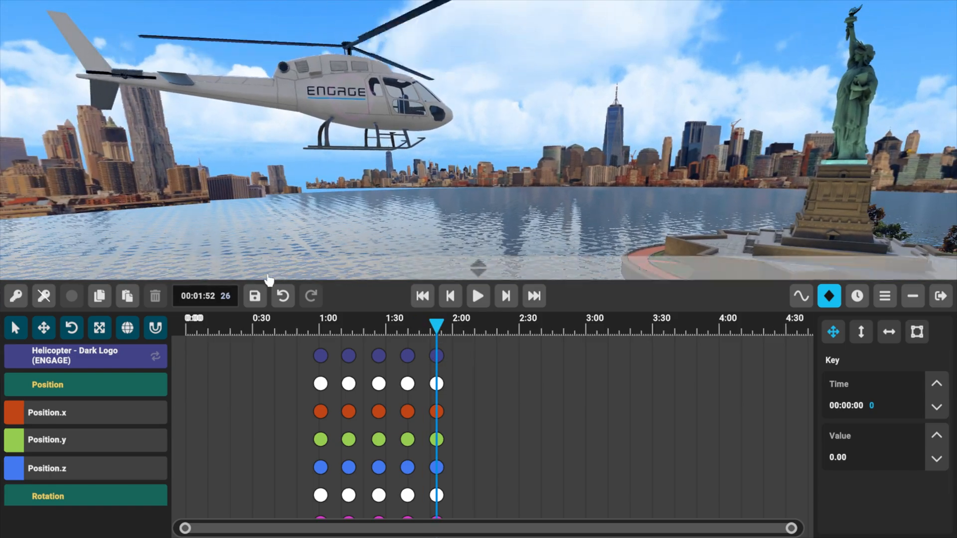
pyautogui.click(71, 328)
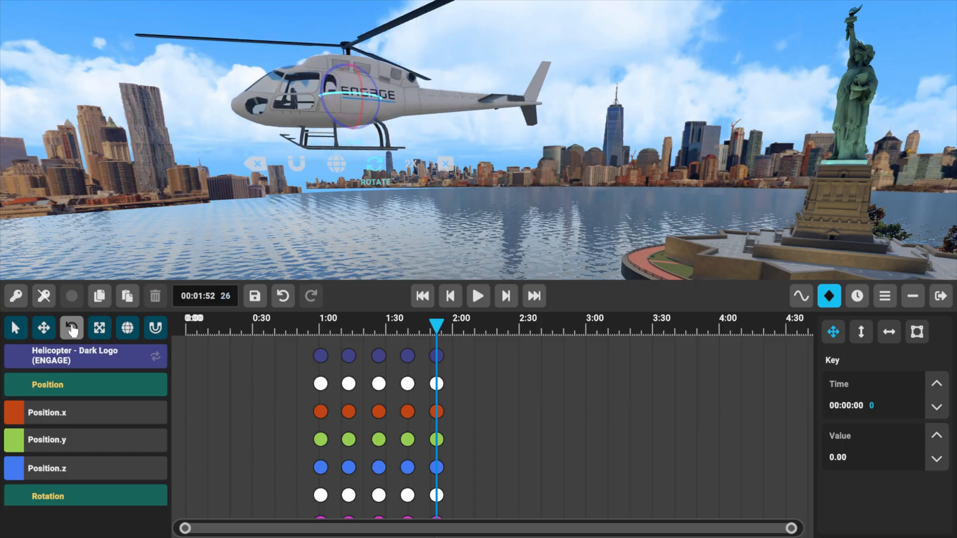
pyautogui.click(17, 298)
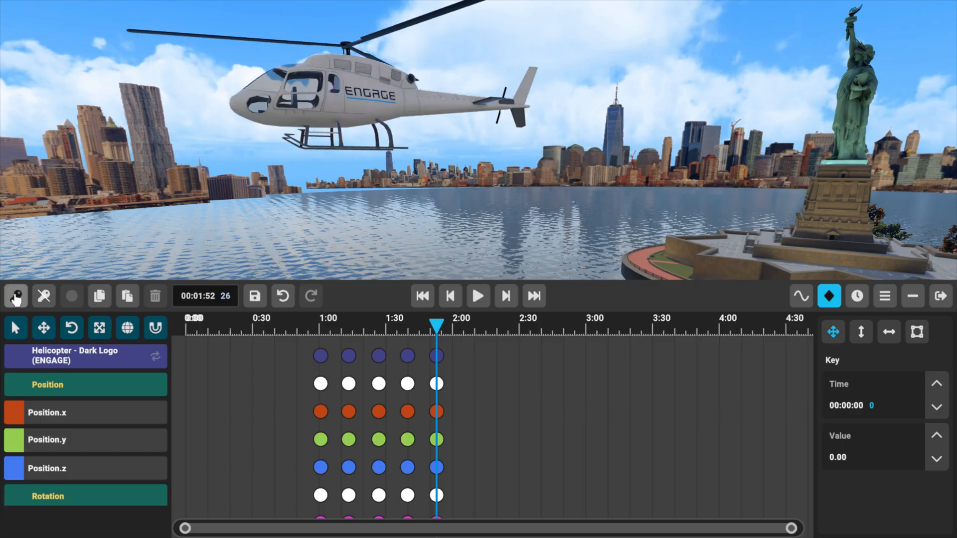
# Step: Duplicate the helicopter's first keyframe to about 2:04 so the flight ends back at the pier
pyautogui.moveTo(437, 330); pyautogui.dragTo(459, 332)
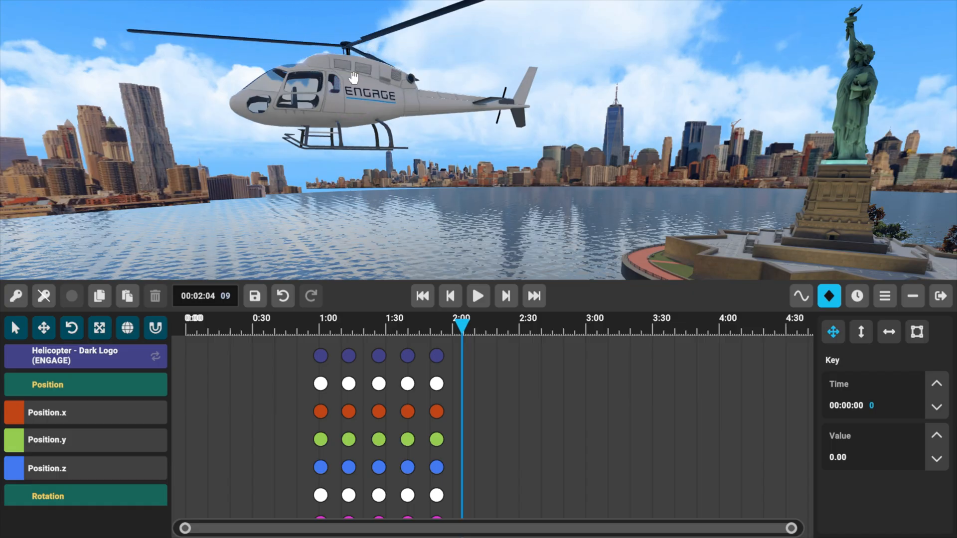
pyautogui.click(321, 356)
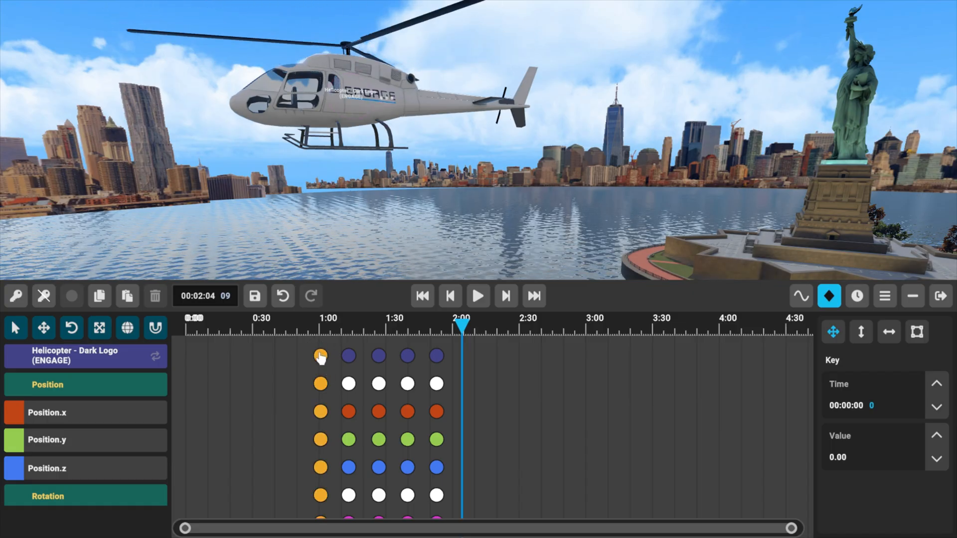
pyautogui.click(100, 297)
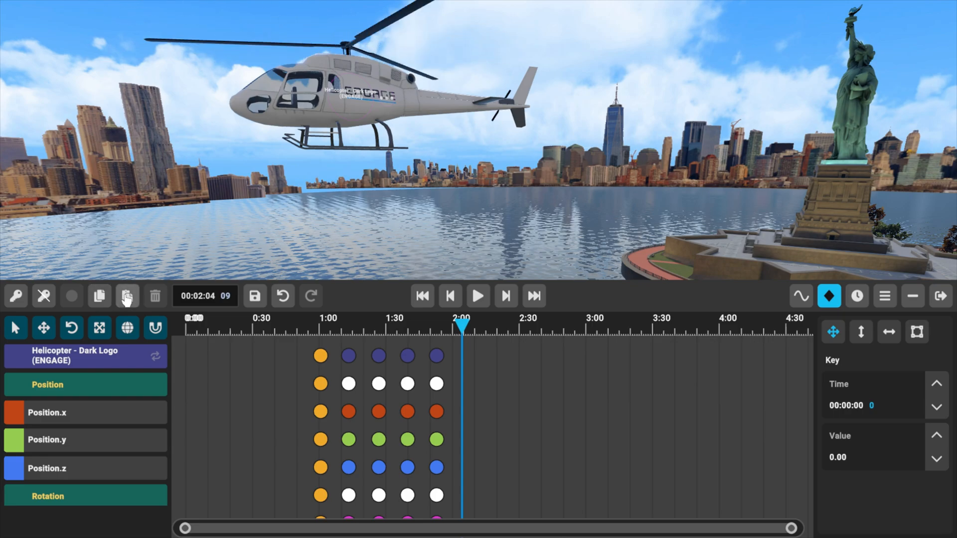
pyautogui.click(128, 297)
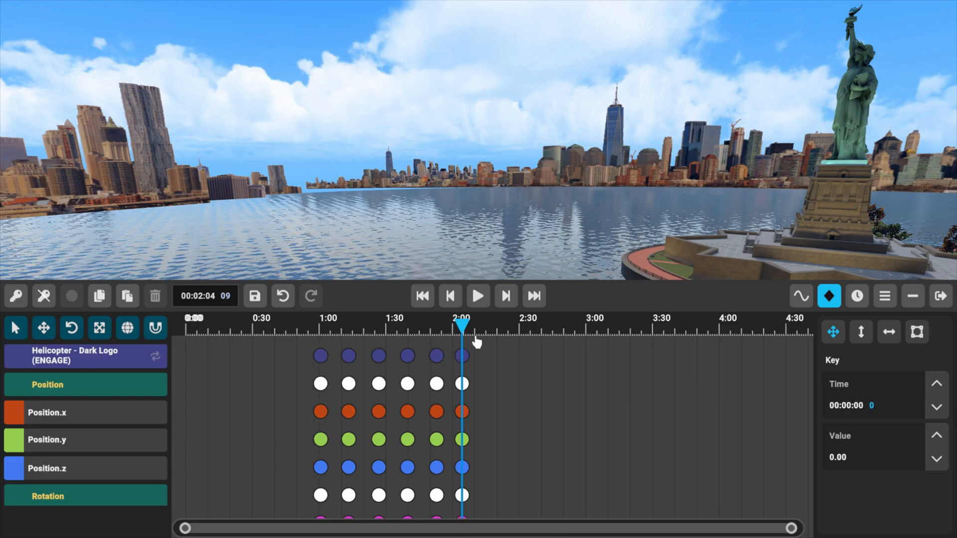
# Step: Return the timeline to the clip view, go to about 0:38 and frame the helicopter on the pier
pyautogui.moveTo(676, 219)
pyautogui.mouseDown(button='right')
pyautogui.moveTo(670, 289)
pyautogui.moveTo(675, 219)
pyautogui.mouseUp(button='right')
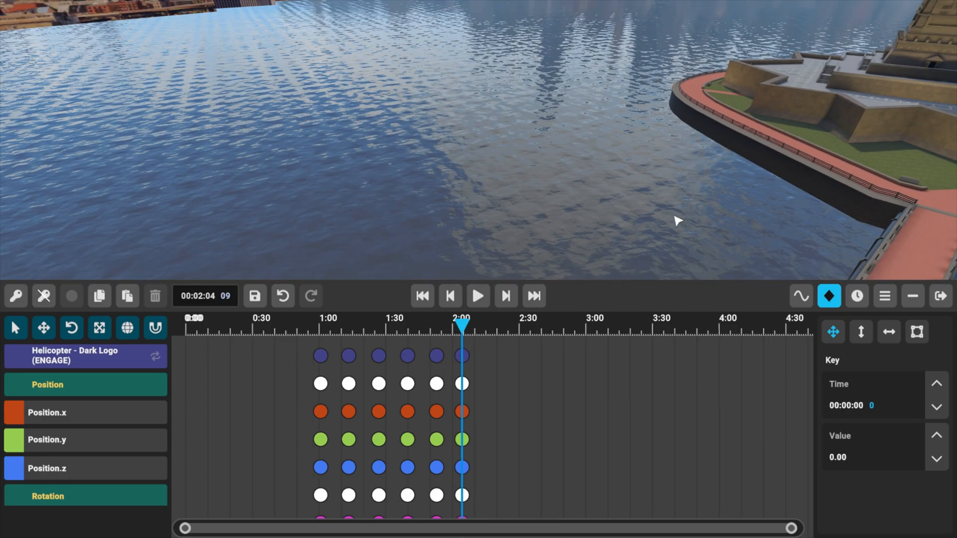
pyautogui.click(857, 297)
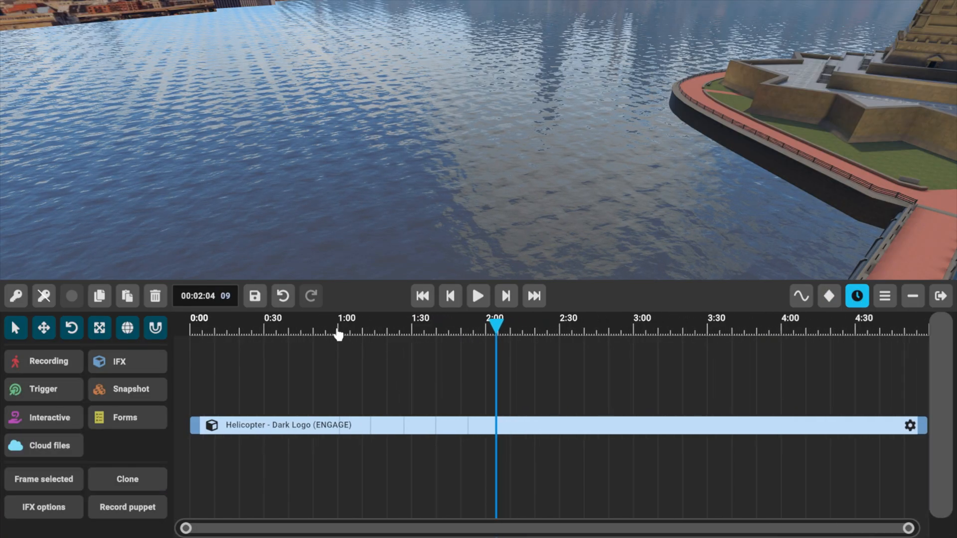
pyautogui.moveTo(342, 330); pyautogui.dragTo(357, 331)
pyautogui.moveTo(412, 134); pyautogui.dragTo(443, 210, button='right')
pyautogui.click(284, 327)
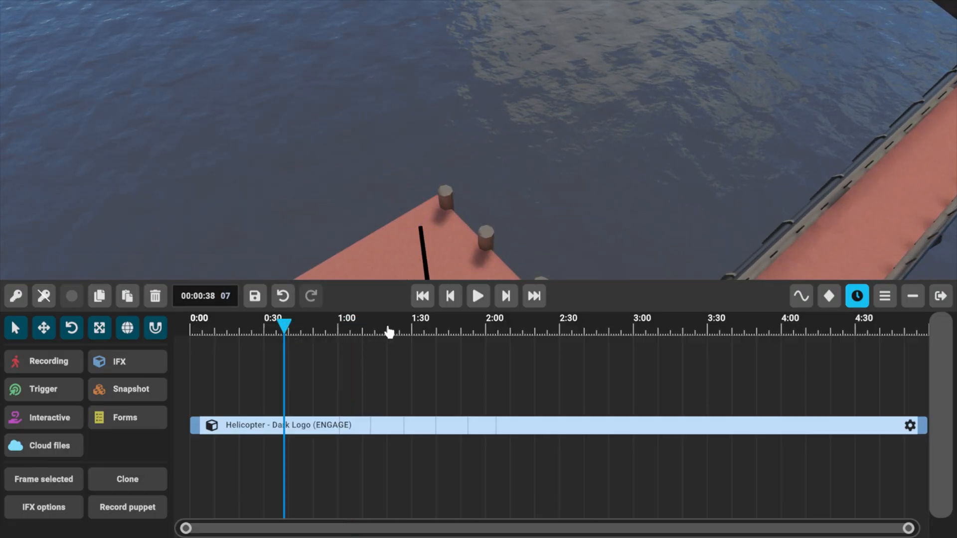
pyautogui.click(60, 486)
pyautogui.moveTo(310, 93); pyautogui.dragTo(83, 87, button='right')
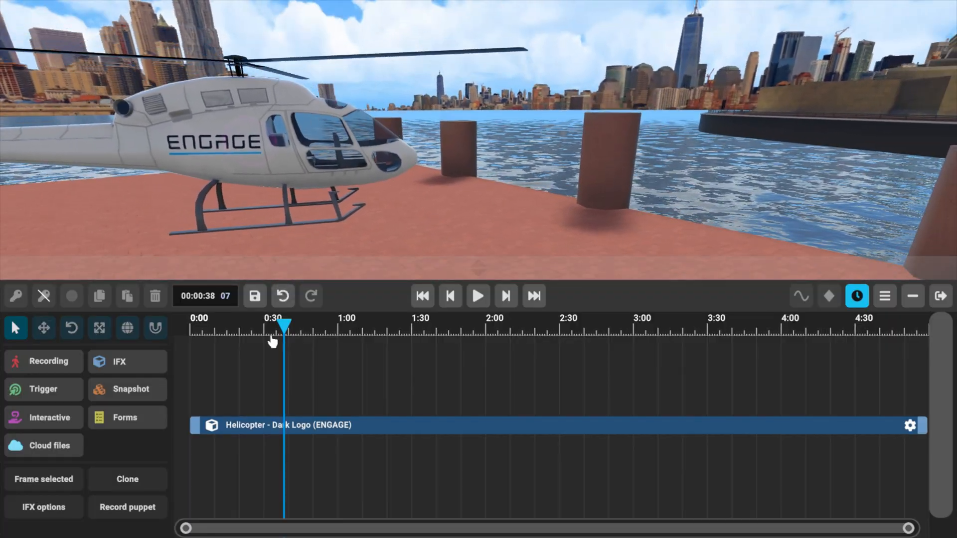
# Step: Scrub through the complete flight to about 2:07 and review the parked stretch between about 0:11 and 0:52
pyautogui.moveTo(285, 331); pyautogui.dragTo(505, 344)
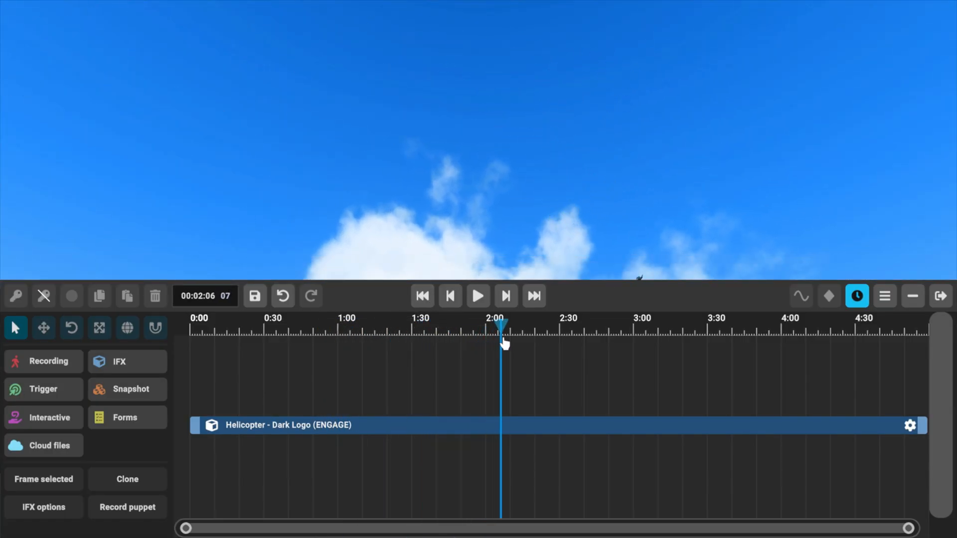
pyautogui.moveTo(505, 97); pyautogui.dragTo(544, 177, button='right')
pyautogui.click(474, 431)
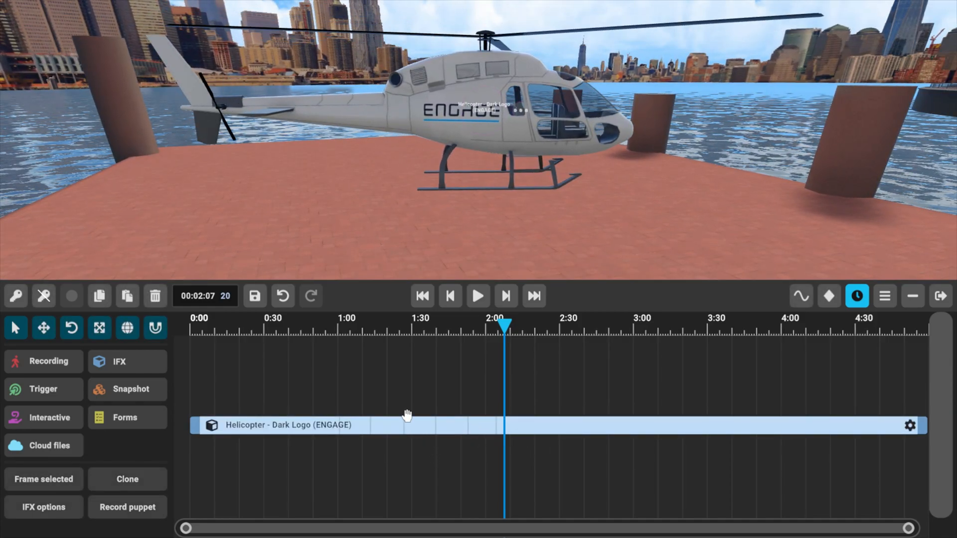
pyautogui.click(328, 327)
pyautogui.moveTo(334, 329); pyautogui.dragTo(223, 329)
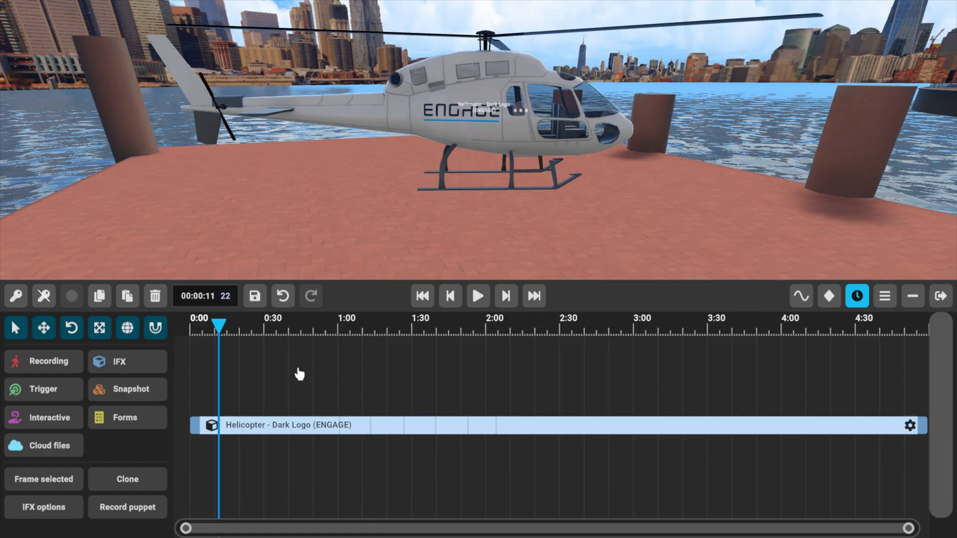
pyautogui.moveTo(221, 331); pyautogui.dragTo(325, 346)
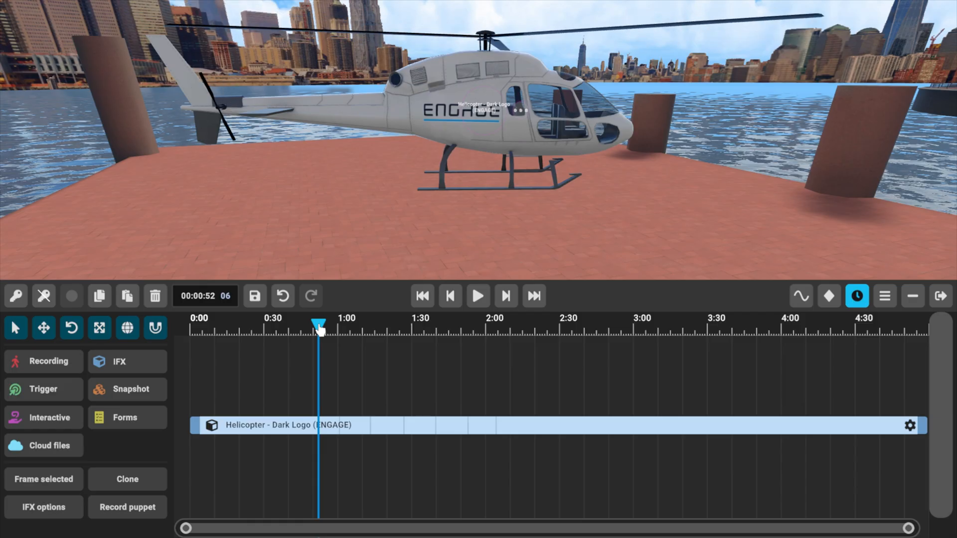
# Step: Add the public Skip to Time (Lesson Seek) IFX at 0:53 and save it with its default options
pyautogui.moveTo(318, 330); pyautogui.dragTo(324, 329)
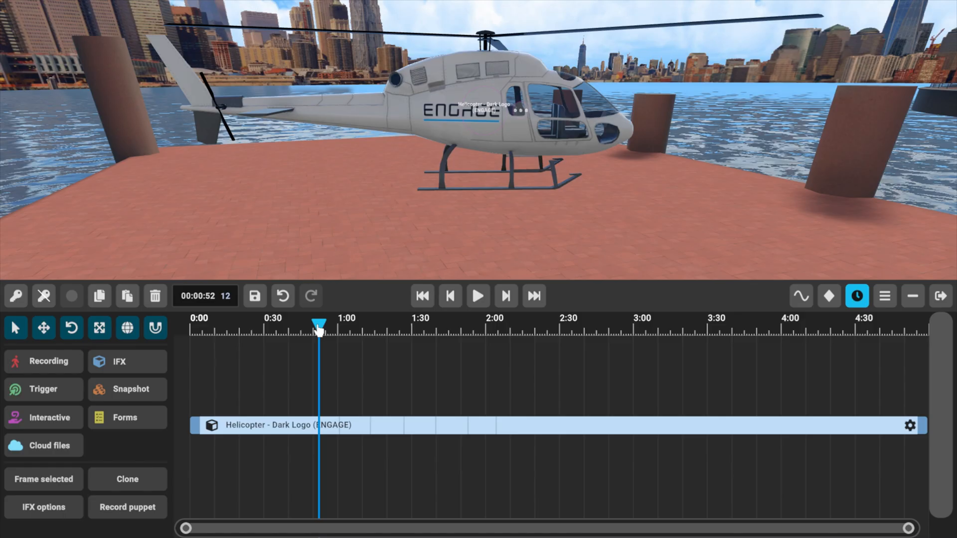
pyautogui.moveTo(318, 330); pyautogui.dragTo(320, 333)
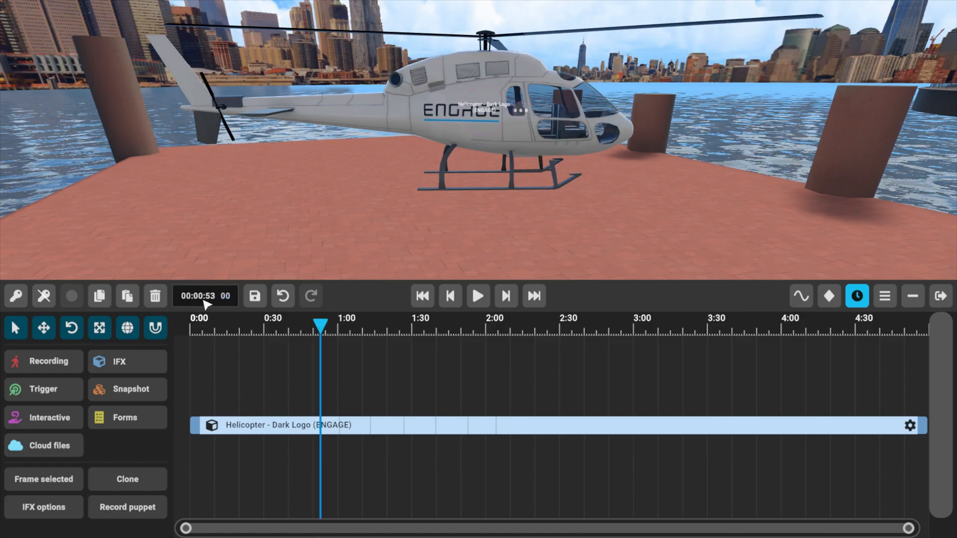
pyautogui.click(125, 362)
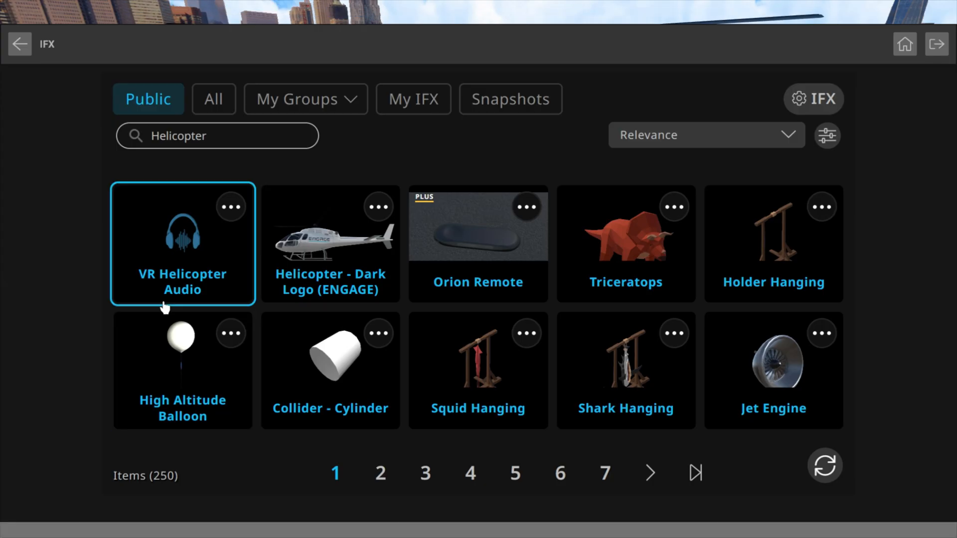
pyautogui.click(252, 142)
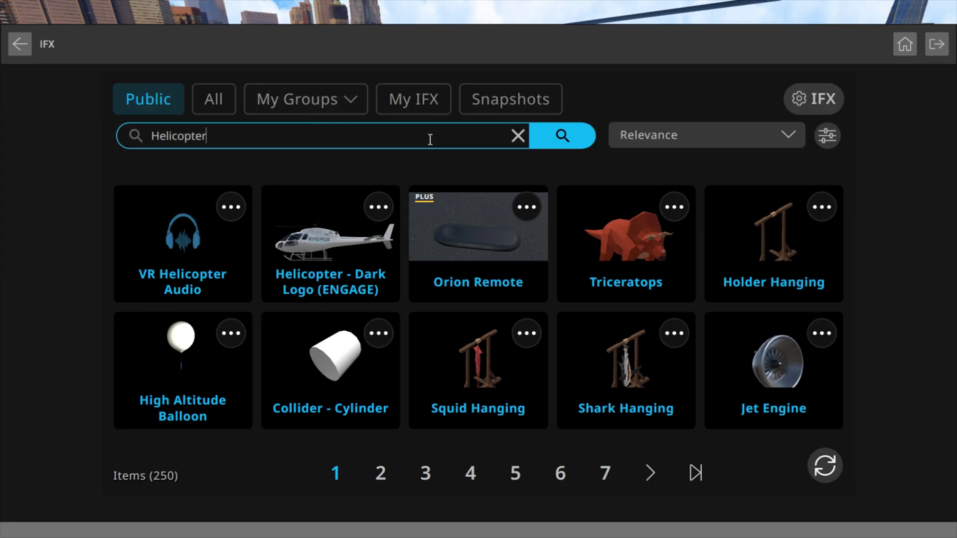
pyautogui.click(518, 136)
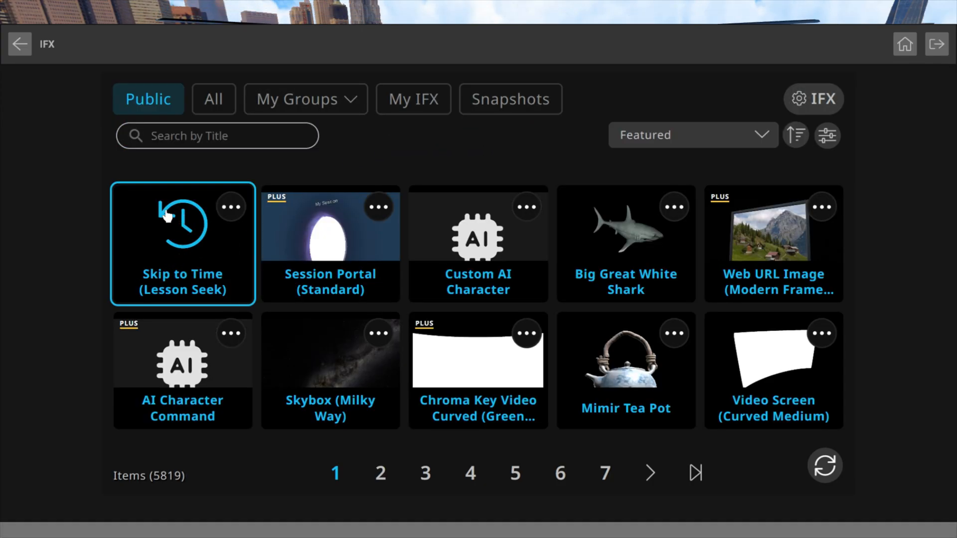
pyautogui.click(175, 244)
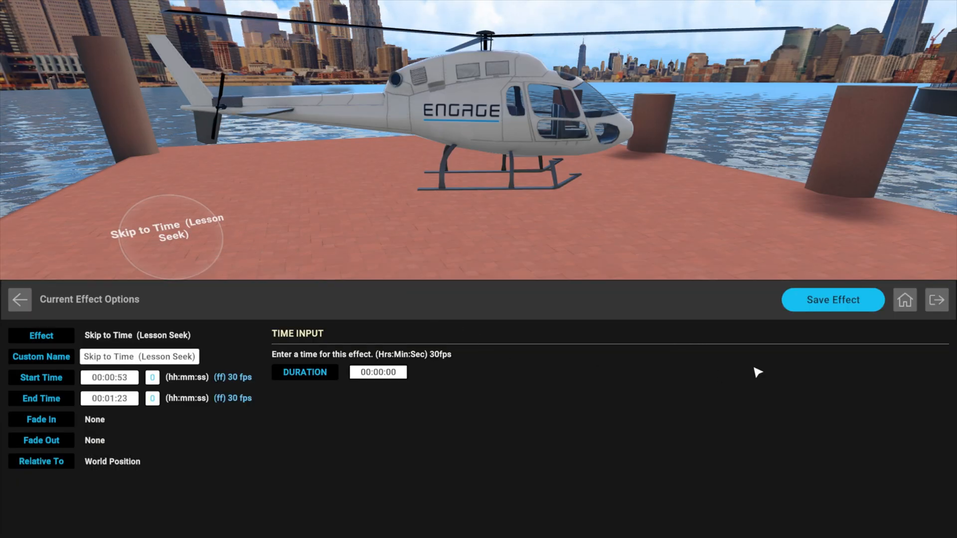
pyautogui.click(813, 299)
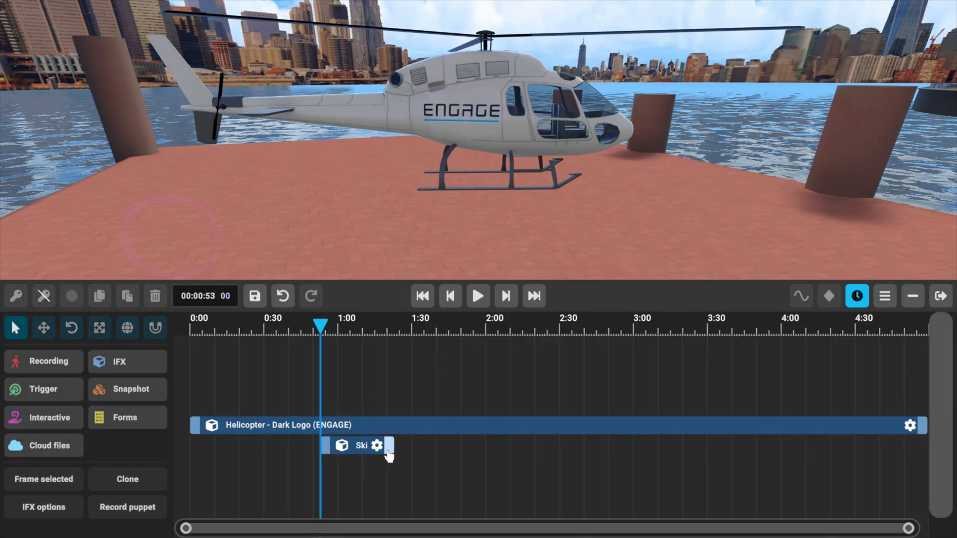
# Step: Shorten the Skip to Time clip to end at about 1:06 and save its effect options with a duration of 00:00:00
pyautogui.moveTo(387, 448); pyautogui.dragTo(371, 446)
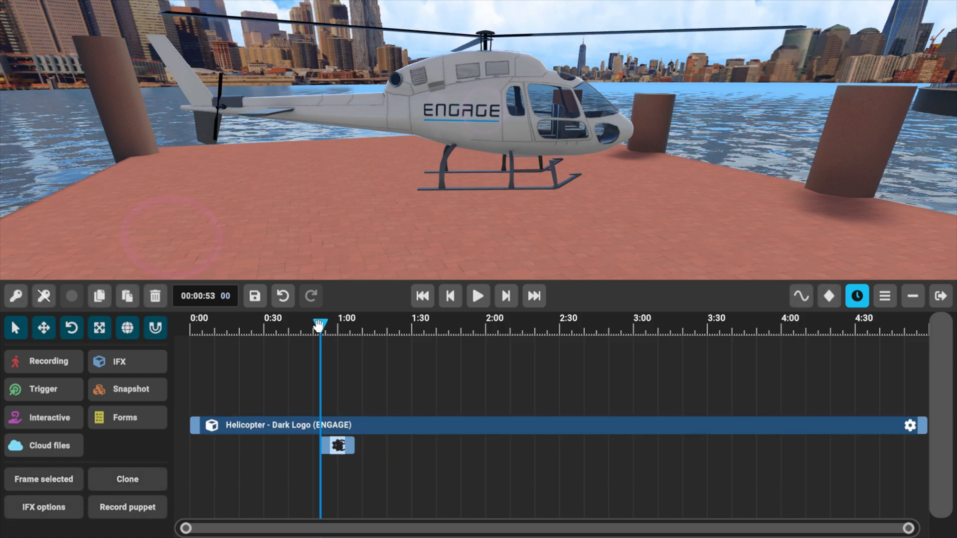
pyautogui.moveTo(320, 327)
pyautogui.mouseDown()
pyautogui.moveTo(255, 327)
pyautogui.moveTo(305, 326)
pyautogui.moveTo(317, 338)
pyautogui.mouseUp()
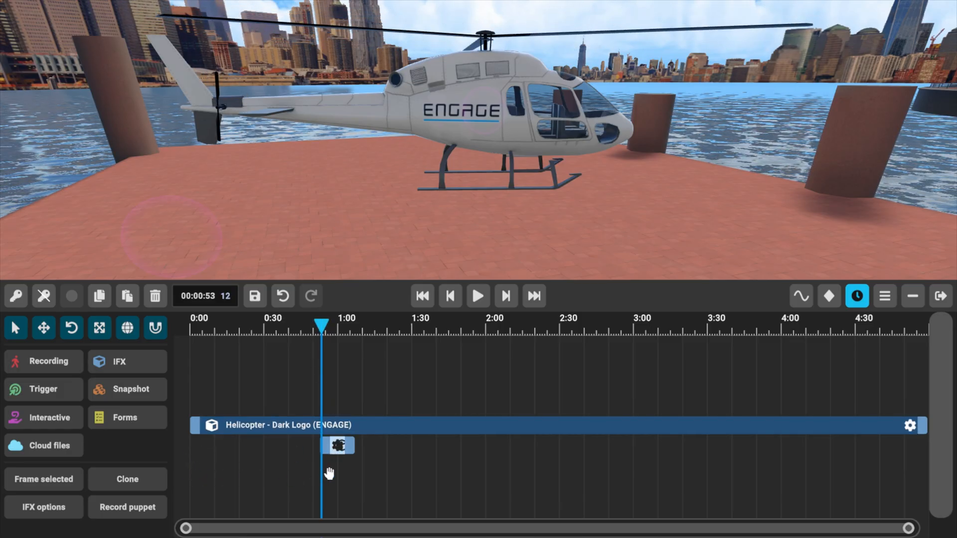
pyautogui.click(338, 446)
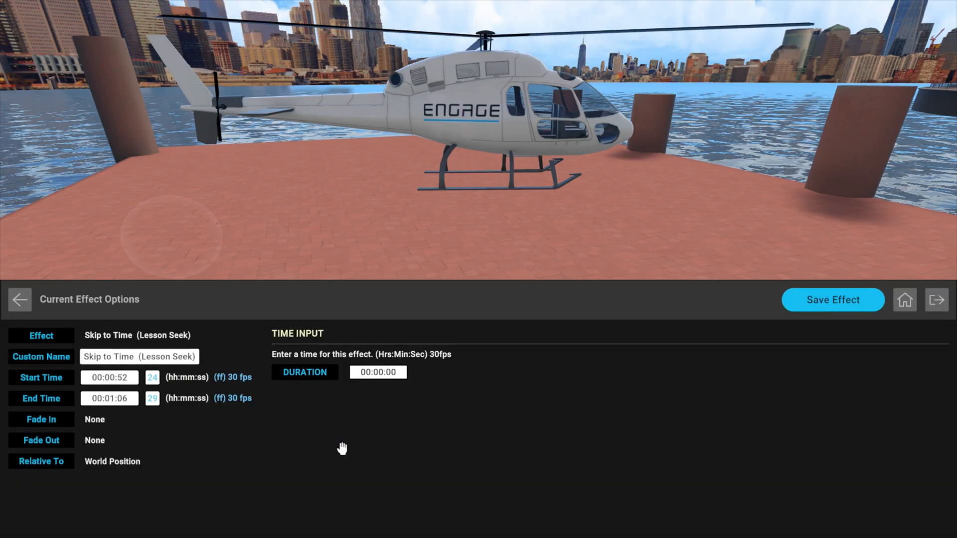
pyautogui.click(397, 372)
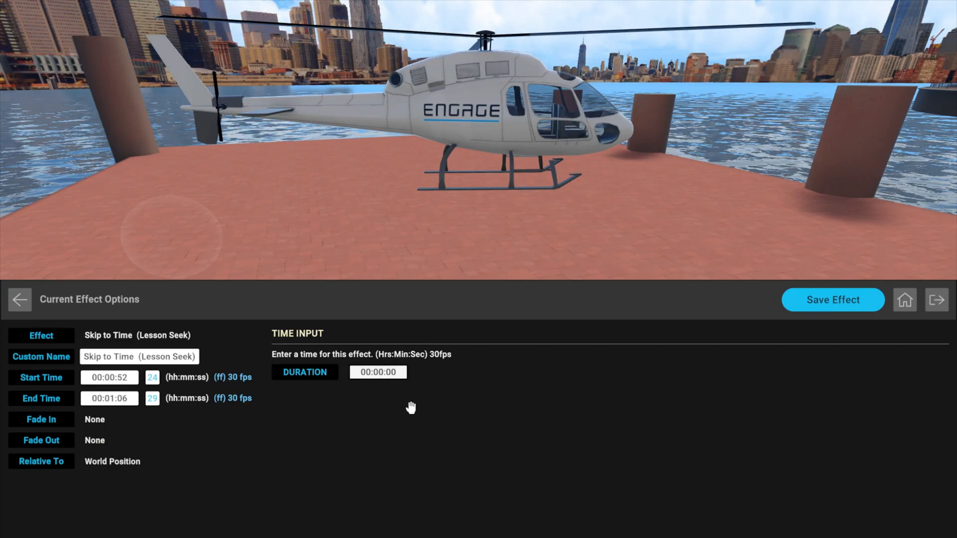
pyautogui.click(835, 300)
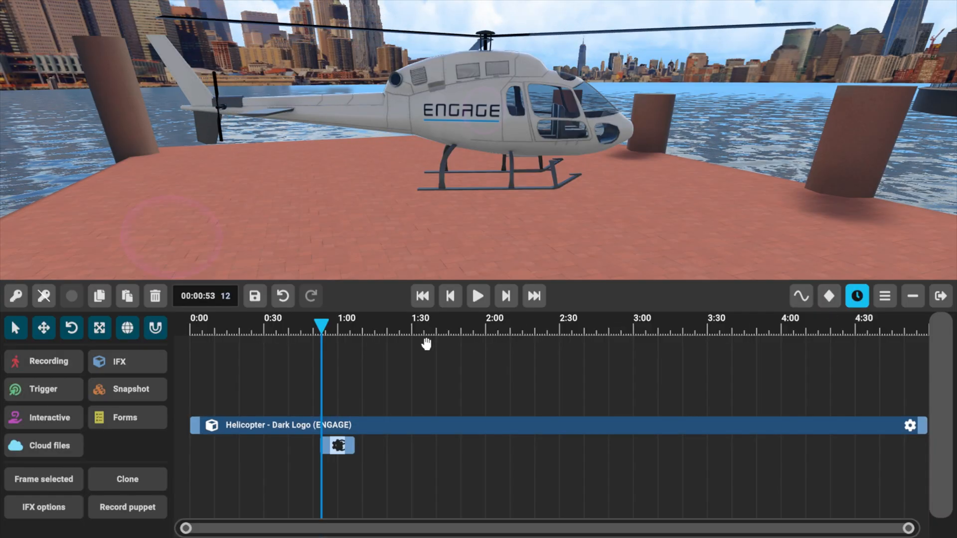
# Step: Play across the Skip to Time clip, stop at about 0:07, and move the clip earlier to start at about 0:45
pyautogui.moveTo(317, 326); pyautogui.dragTo(313, 327)
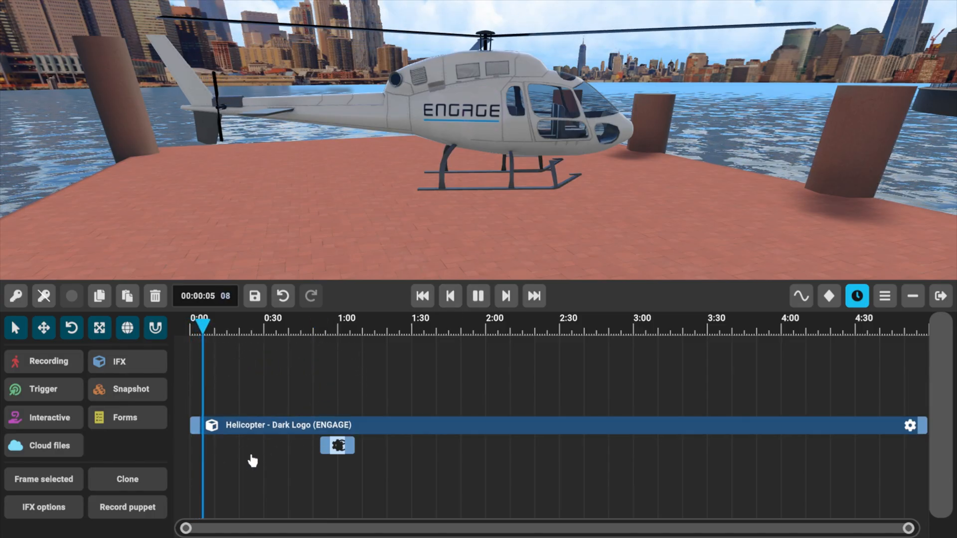
pyautogui.click(479, 298)
pyautogui.scroll(1, 333, 480)
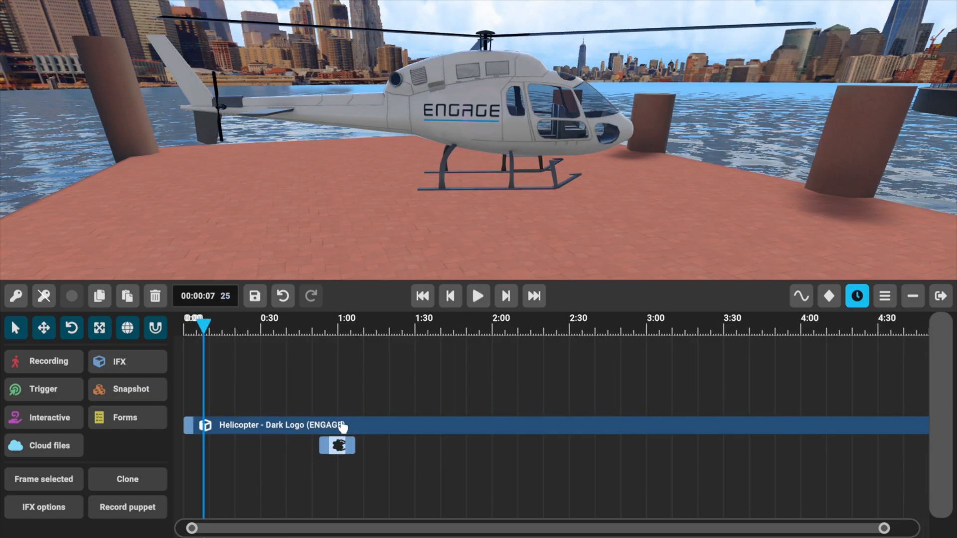
pyautogui.scroll(2, 349, 476)
pyautogui.scroll(4, 373, 486)
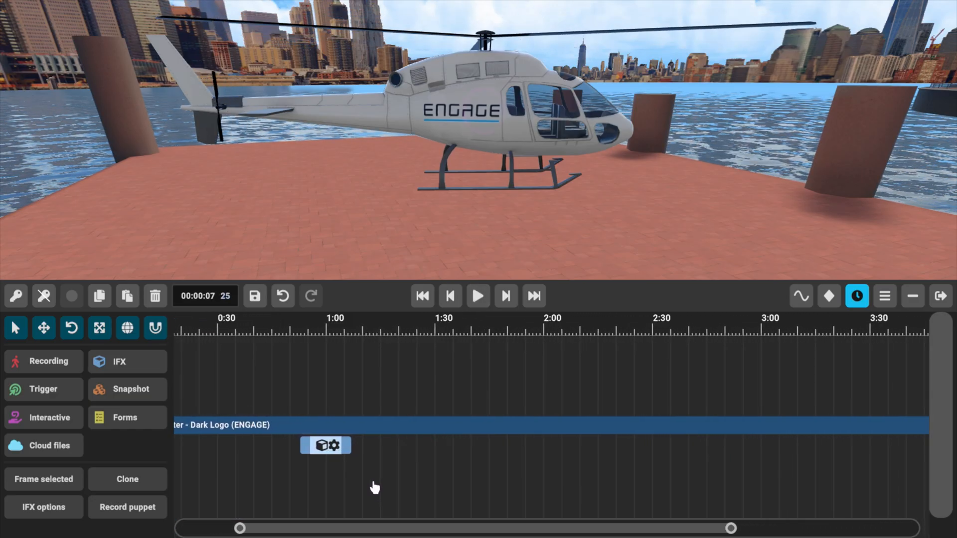
pyautogui.moveTo(319, 489); pyautogui.dragTo(395, 474, button='middle')
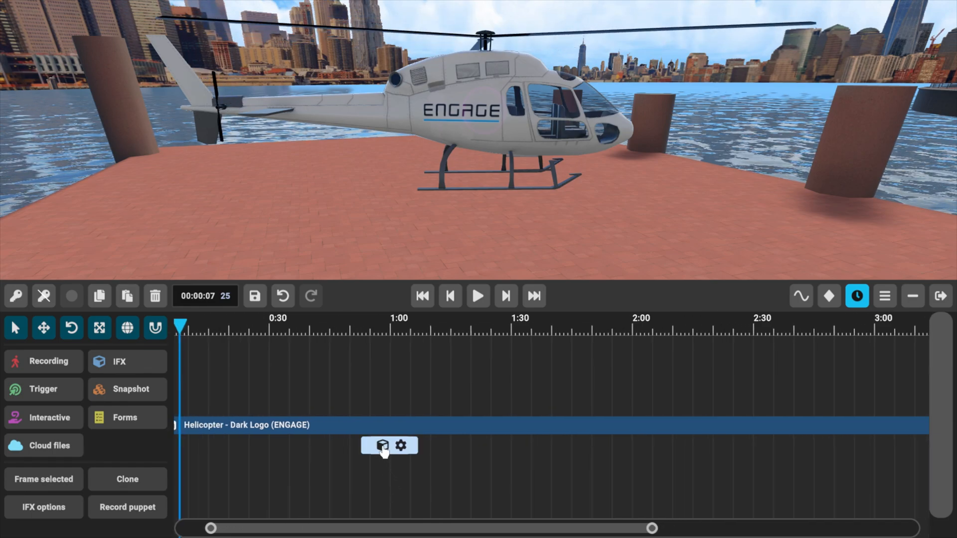
pyautogui.moveTo(384, 447); pyautogui.dragTo(355, 451)
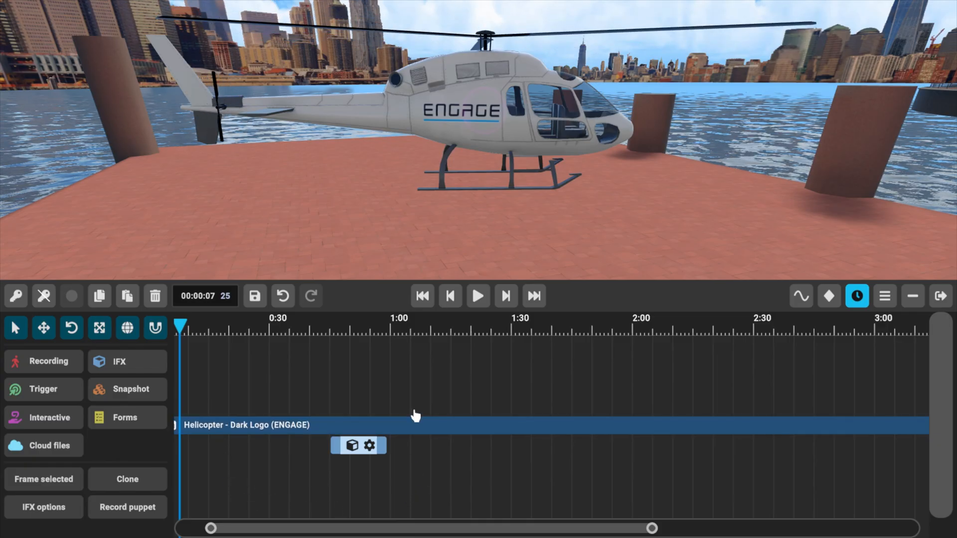
pyautogui.click(415, 422)
pyautogui.moveTo(421, 485); pyautogui.dragTo(488, 458)
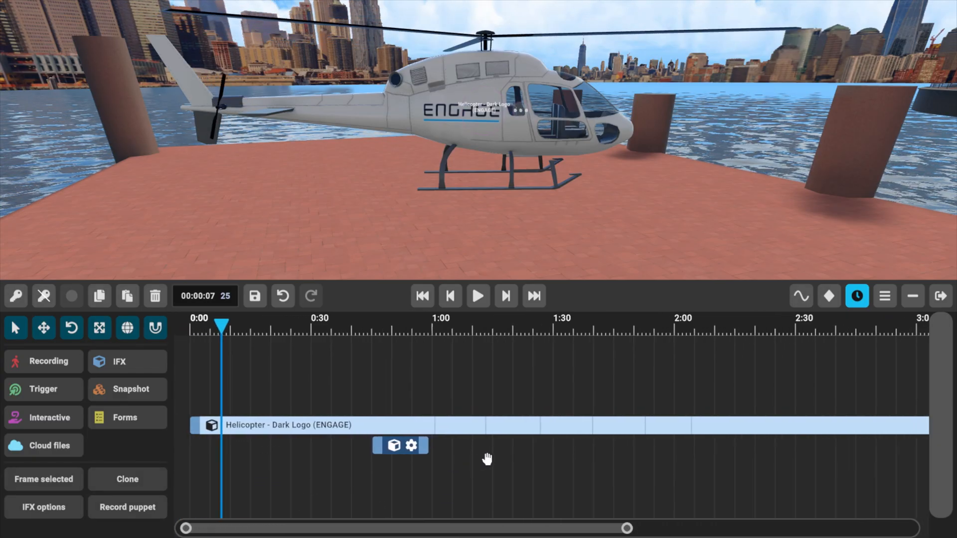
# Step: Add the public Text Button White (Editor Trigger) at about 0:07 and place it in front of the seat inside the helicopter's cockpit
pyautogui.moveTo(385, 175); pyautogui.dragTo(712, 122, button='right')
pyautogui.press('w')
pyautogui.press('w')
pyautogui.press('w')
pyautogui.press('s')
pyautogui.press('a')
pyautogui.press('d')
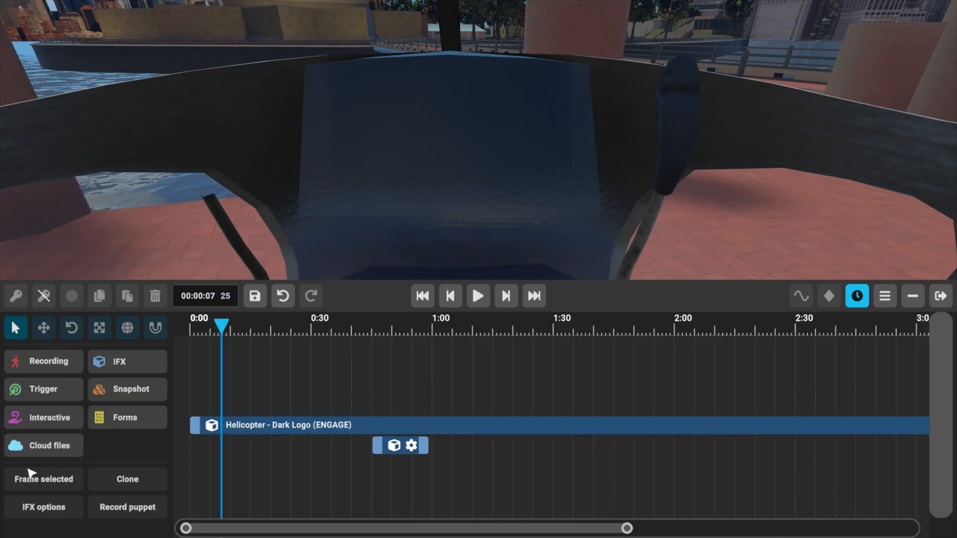
pyautogui.click(48, 390)
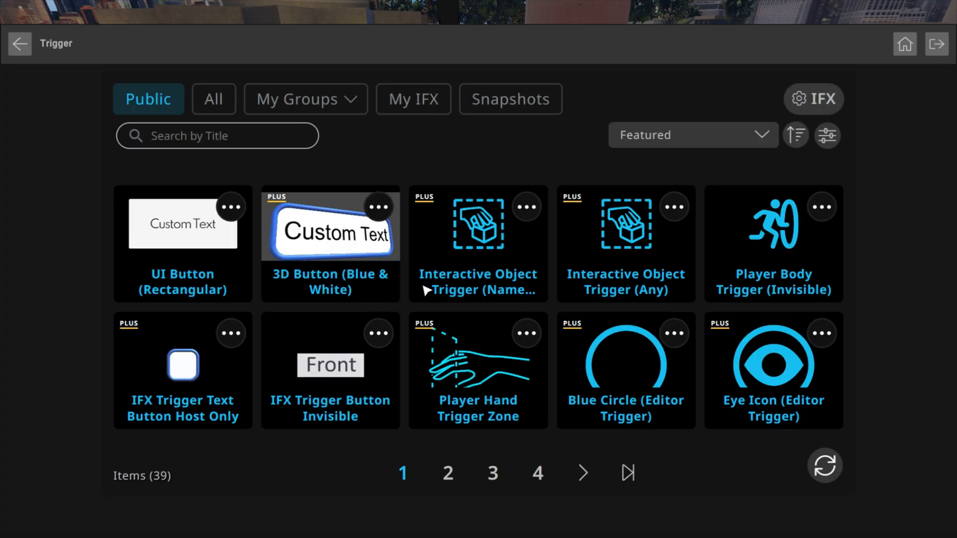
pyautogui.click(447, 472)
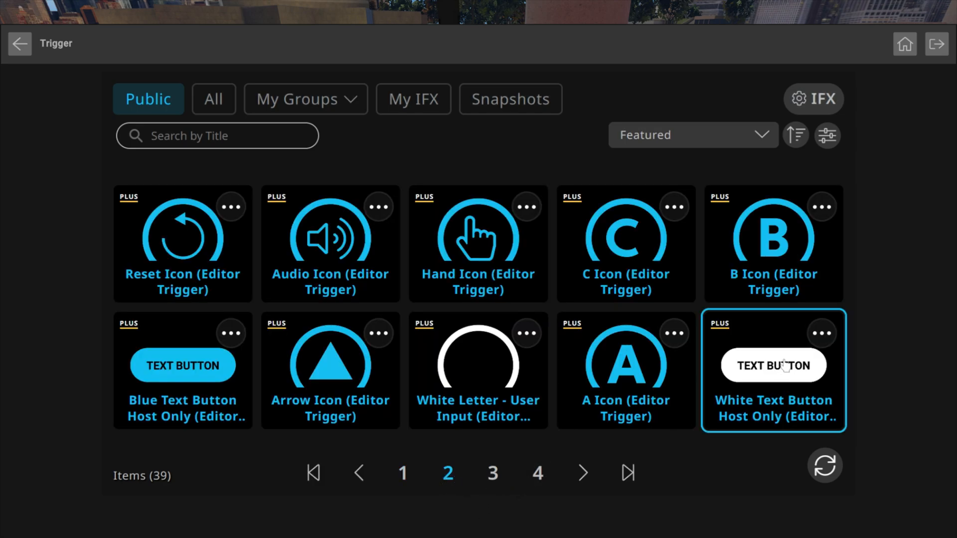
pyautogui.click(494, 476)
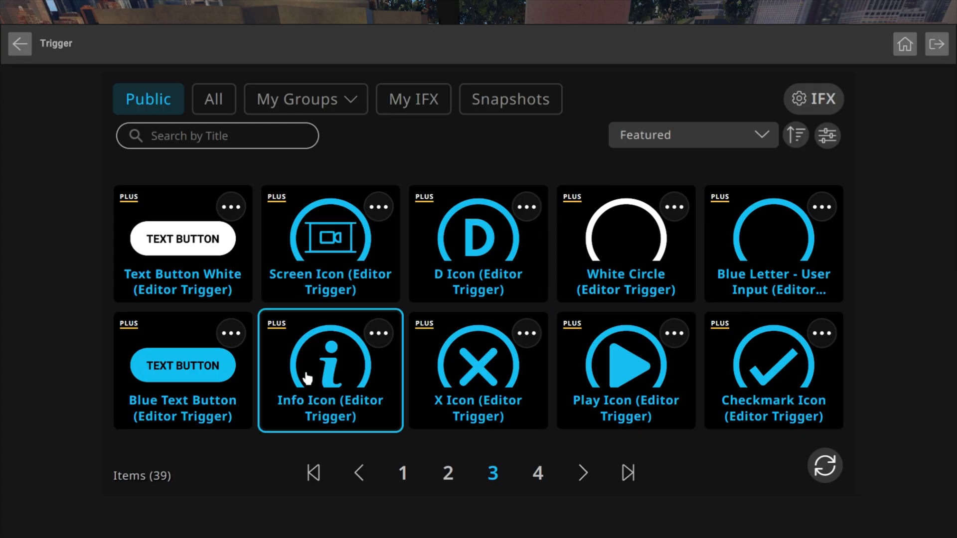
pyautogui.click(180, 243)
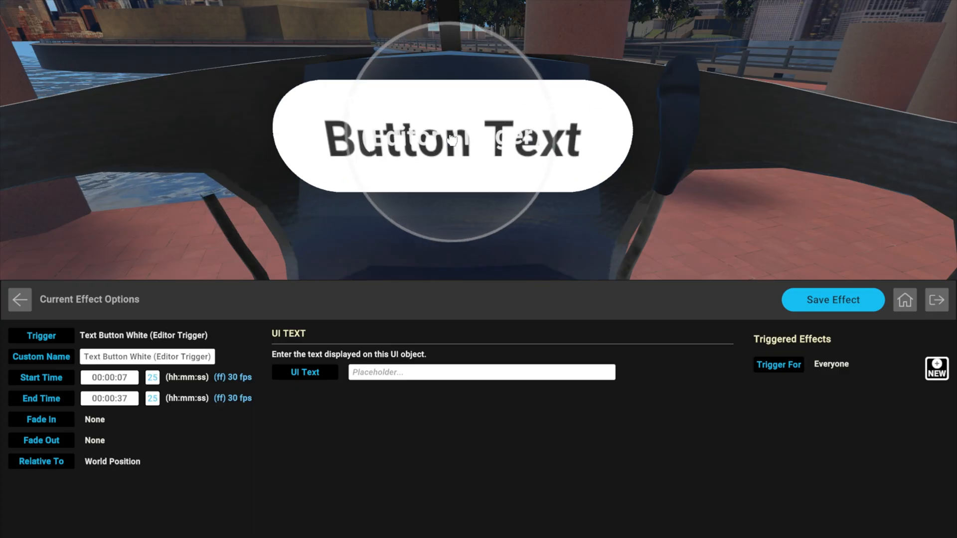
pyautogui.scroll(5, 452, 140)
pyautogui.press('s')
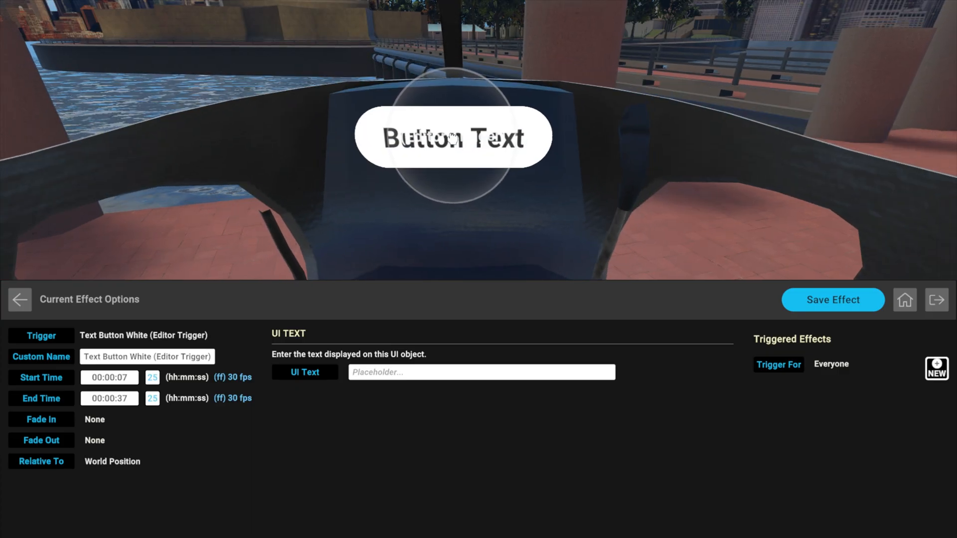
pyautogui.click(452, 140)
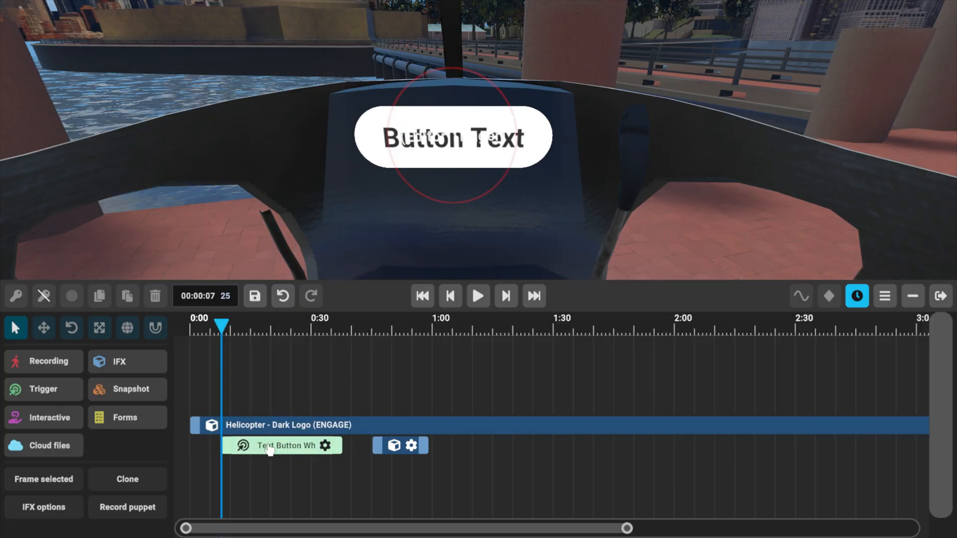
# Step: Set the text button trigger's UI text to Start and save the effect
pyautogui.click(297, 456)
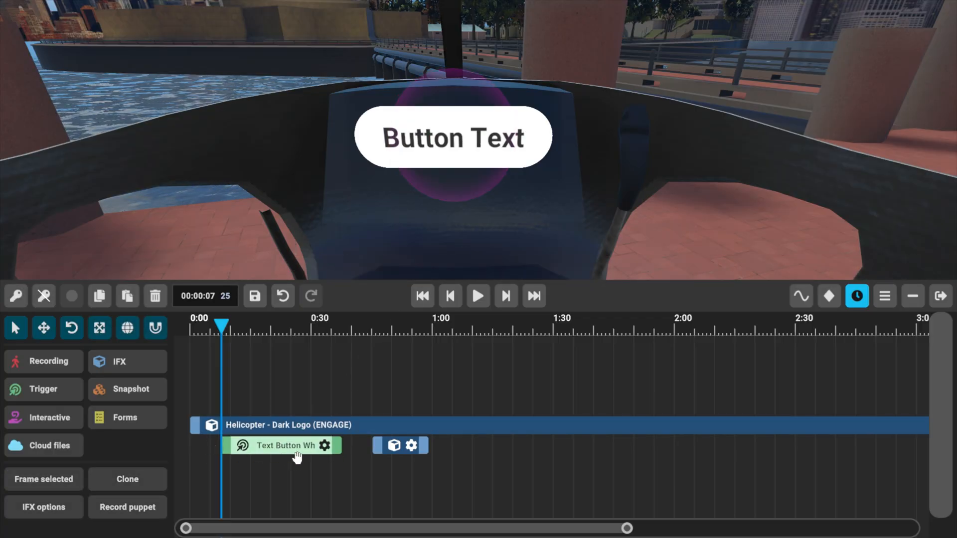
pyautogui.doubleClick(324, 446)
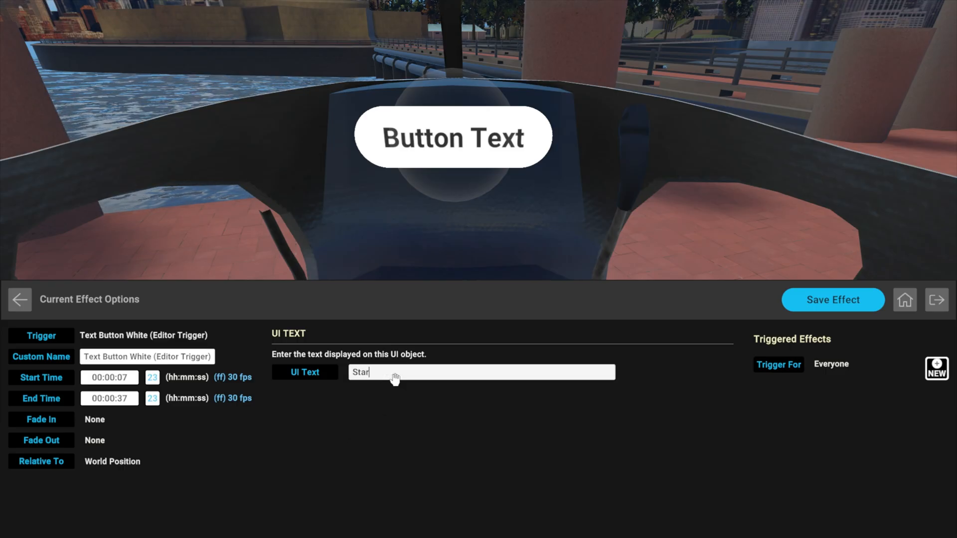
pyautogui.press('Return')
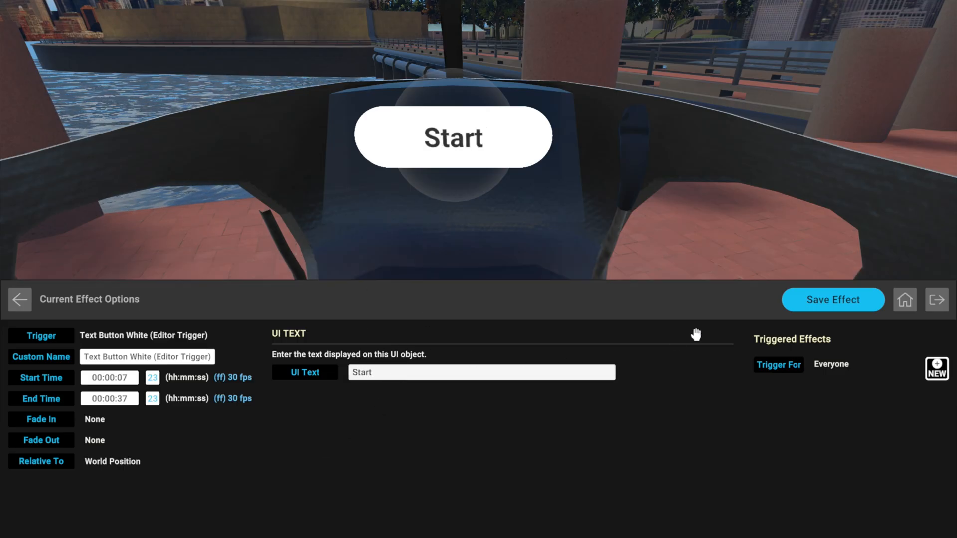
pyautogui.click(825, 303)
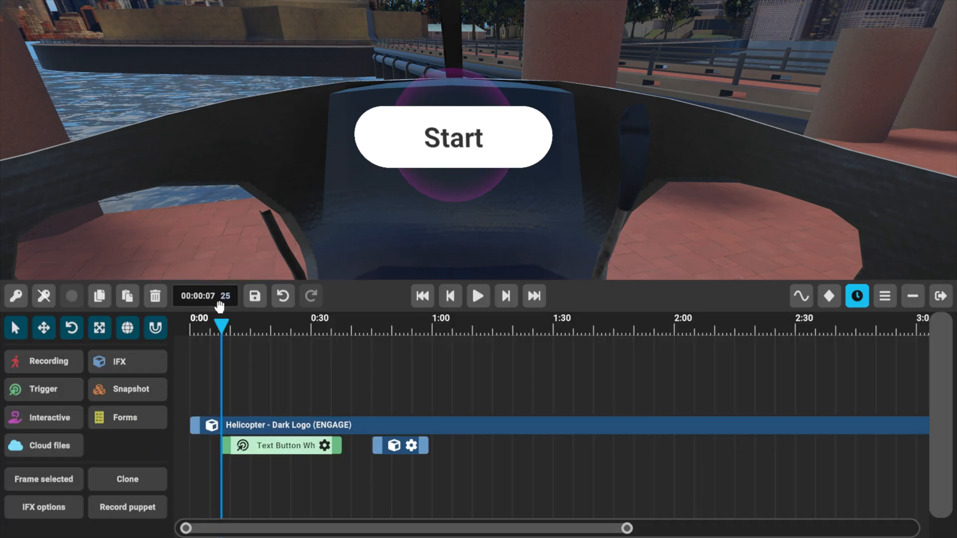
# Step: Move the text button trigger clip to start at 0:00 and extend it to end at about 0:47
pyautogui.moveTo(220, 326); pyautogui.dragTo(169, 338)
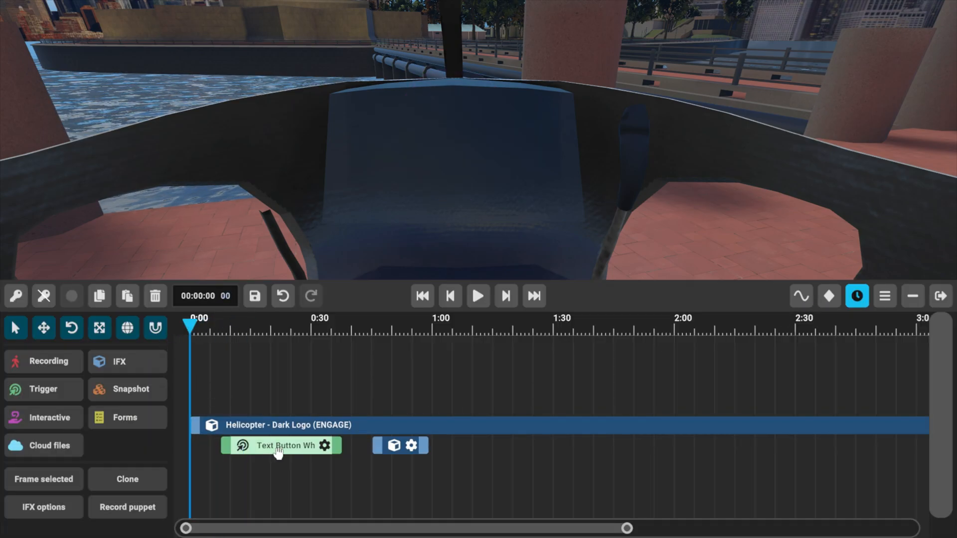
pyautogui.moveTo(277, 452); pyautogui.dragTo(255, 457)
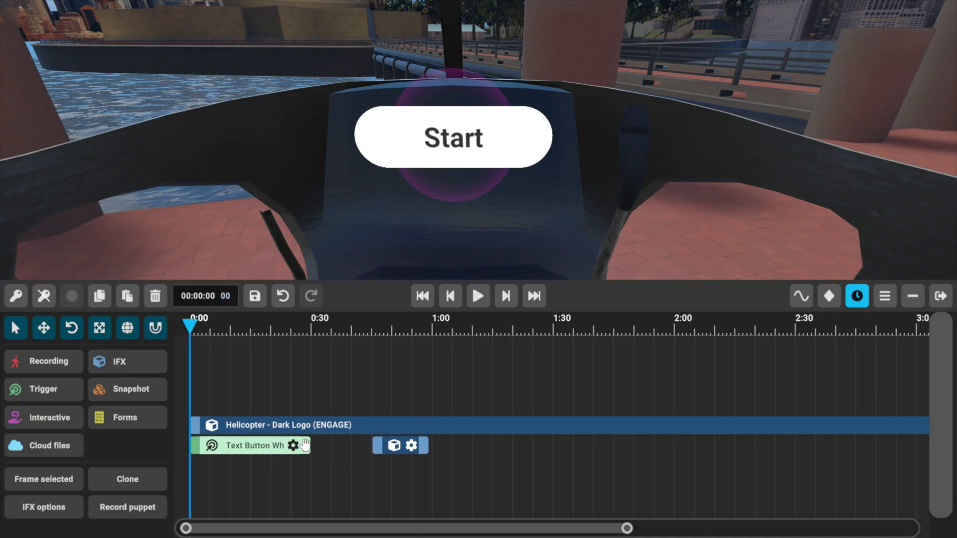
pyautogui.moveTo(309, 445); pyautogui.dragTo(374, 448)
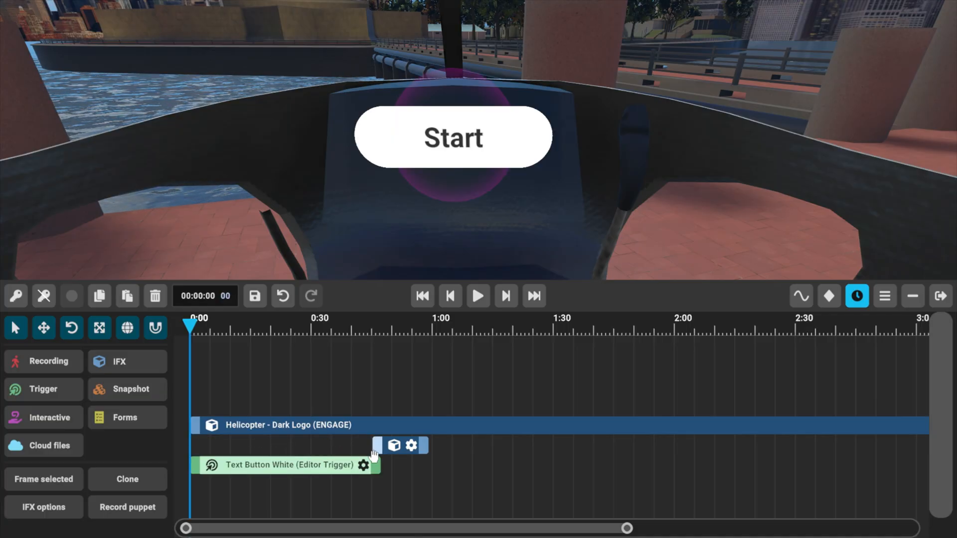
pyautogui.click(324, 496)
# Step: With the playhead at 0:11, add Skip to Time (Lesson Seek) as a triggered effect of the Start button
pyautogui.moveTo(187, 327); pyautogui.dragTo(234, 327)
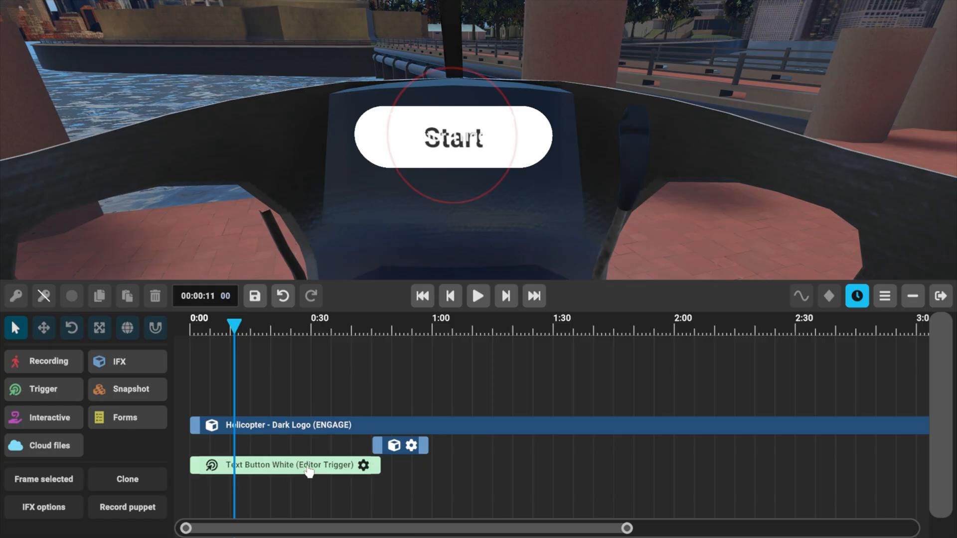
pyautogui.click(355, 466)
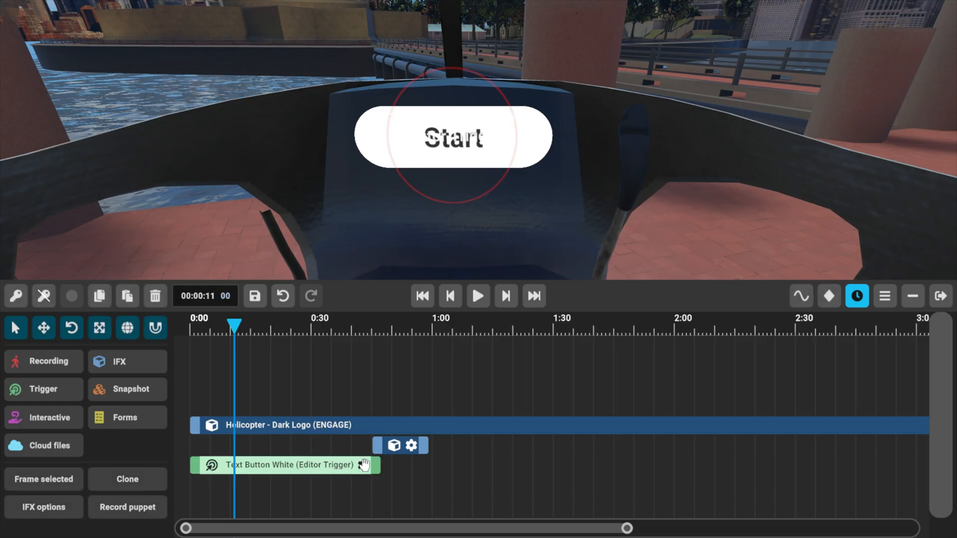
pyautogui.doubleClick(364, 464)
pyautogui.moveTo(508, 161)
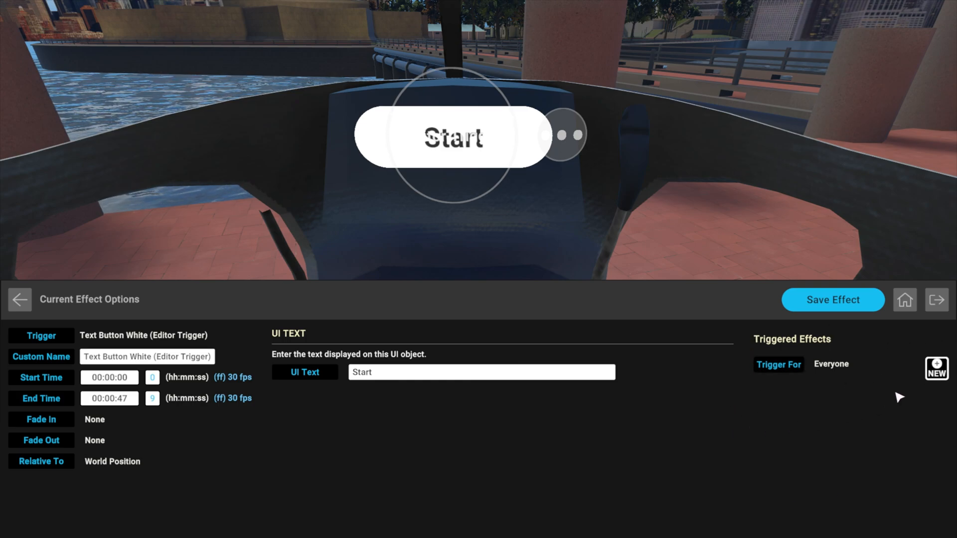
pyautogui.click(937, 369)
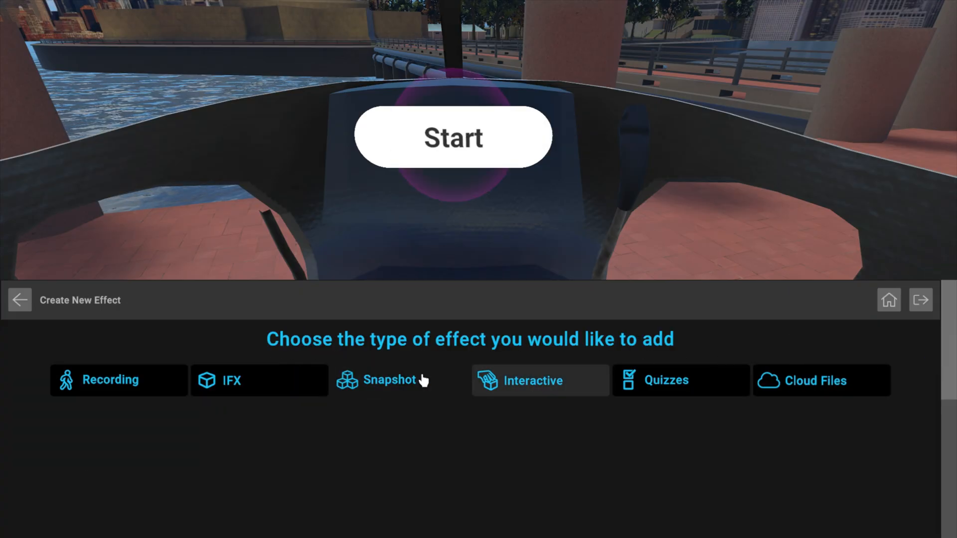
pyautogui.click(256, 387)
pyautogui.click(172, 243)
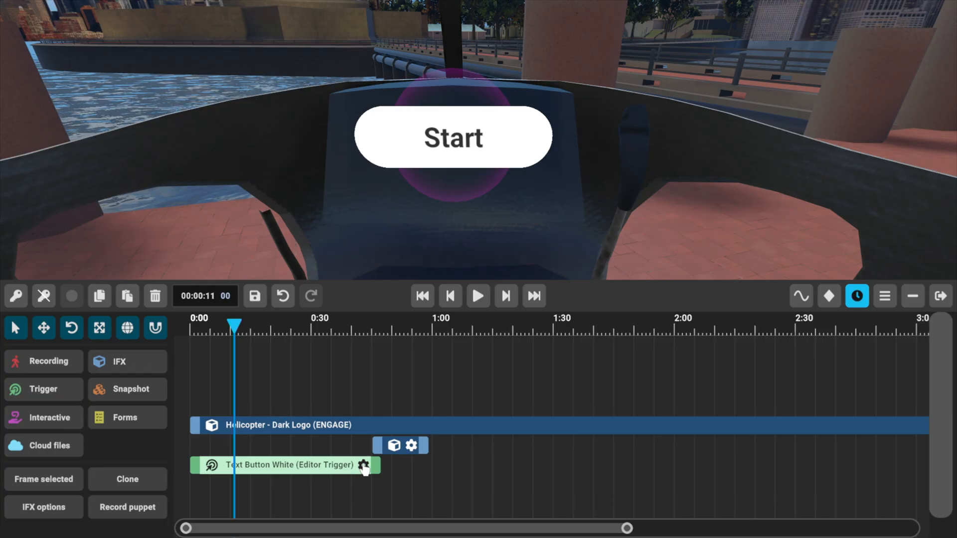
# Step: Set the duration of the Start button's triggered Skip to Time effect to just past the timeline's Skip to Time clip and save it
pyautogui.click(363, 466)
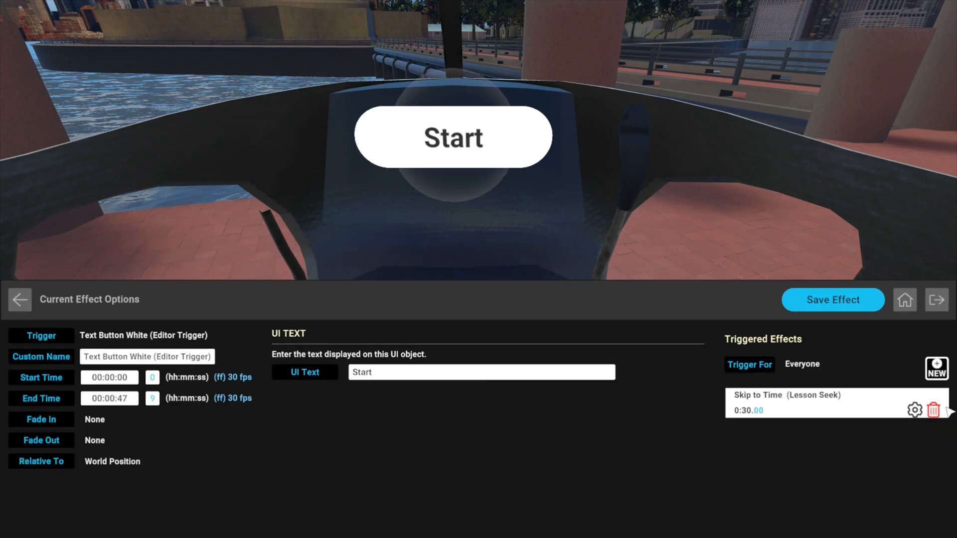
pyautogui.click(915, 410)
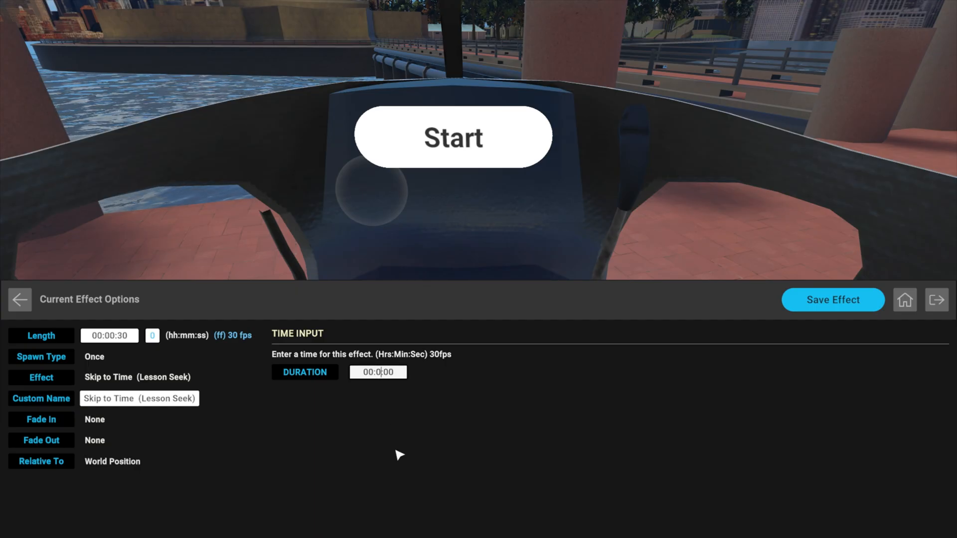
pyautogui.click(818, 304)
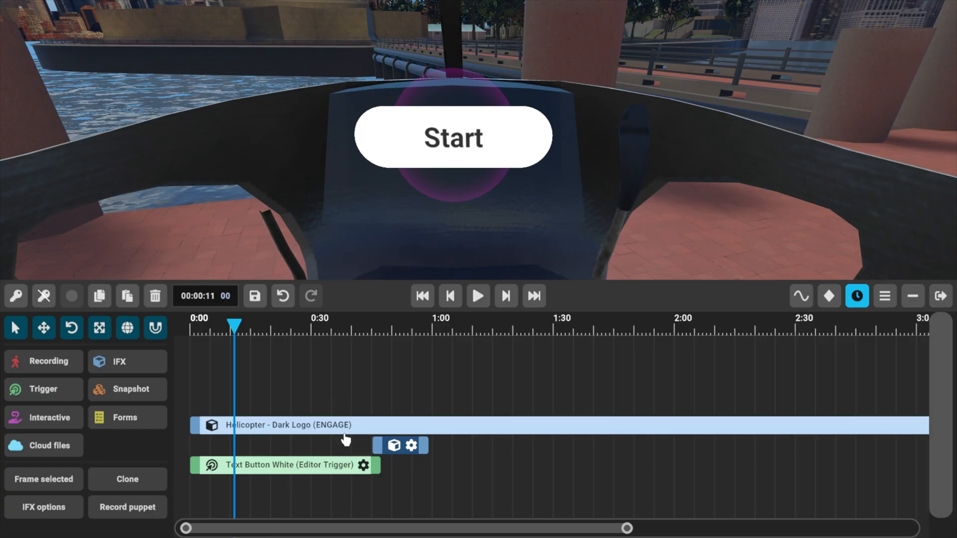
# Step: Play the timeline from 0:11, test the Start button in the cockpit, stop playback and return the playhead to about 0:32
pyautogui.click(477, 296)
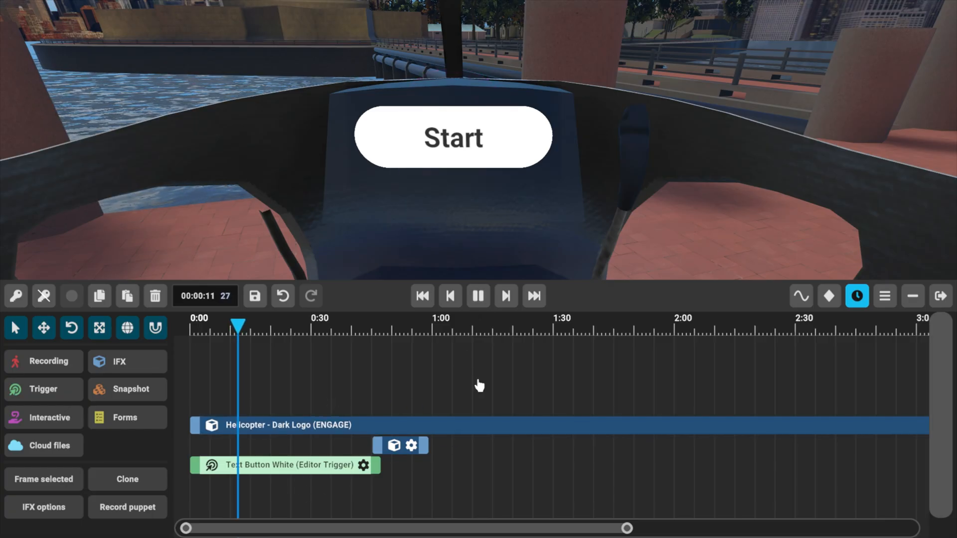
pyautogui.click(461, 141)
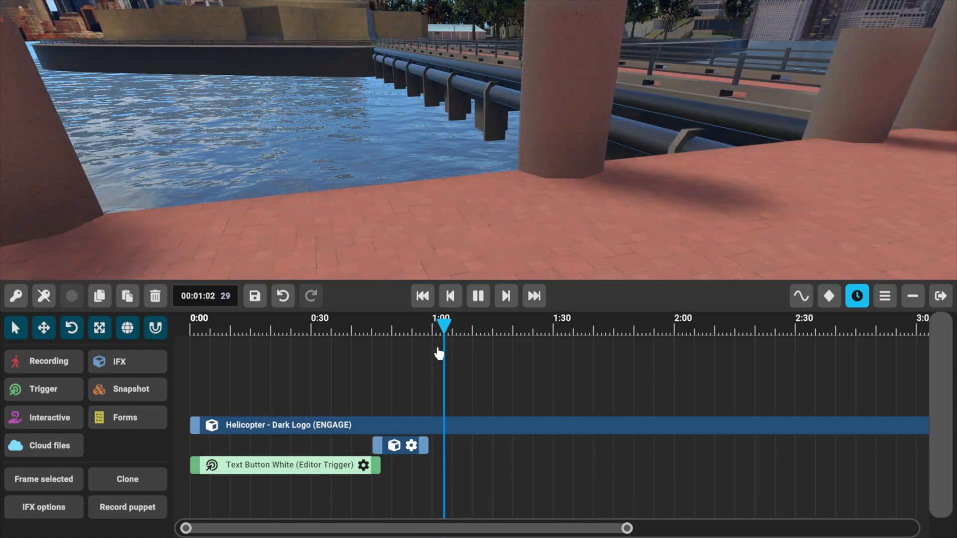
pyautogui.click(478, 296)
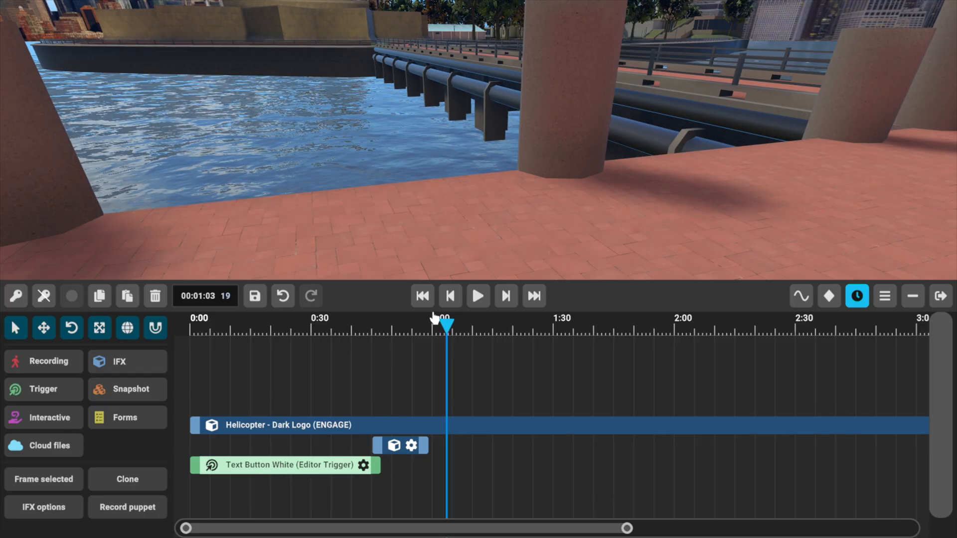
pyautogui.moveTo(453, 329)
pyautogui.mouseDown()
pyautogui.moveTo(431, 329)
pyautogui.moveTo(455, 328)
pyautogui.mouseUp()
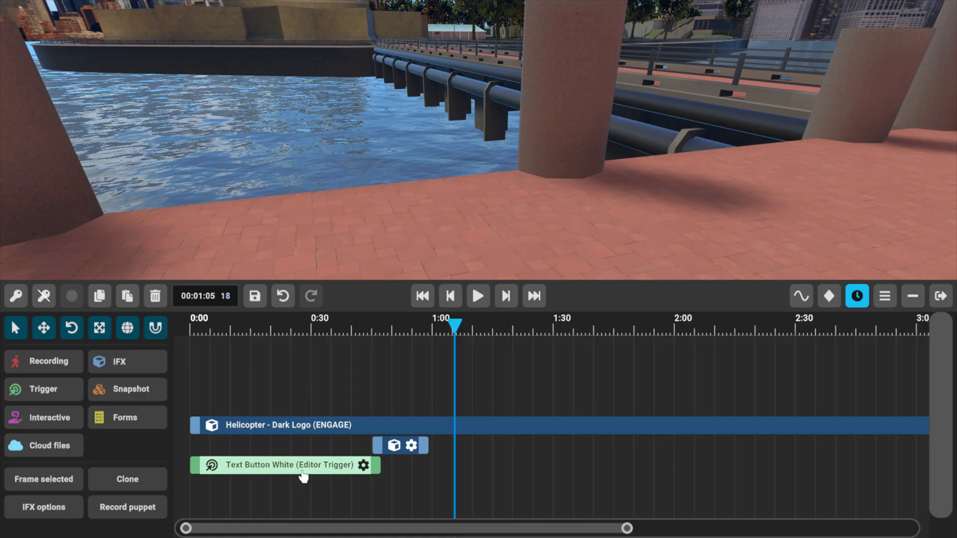
pyautogui.moveTo(454, 329); pyautogui.dragTo(319, 329)
pyautogui.scroll(-4, 456, 500)
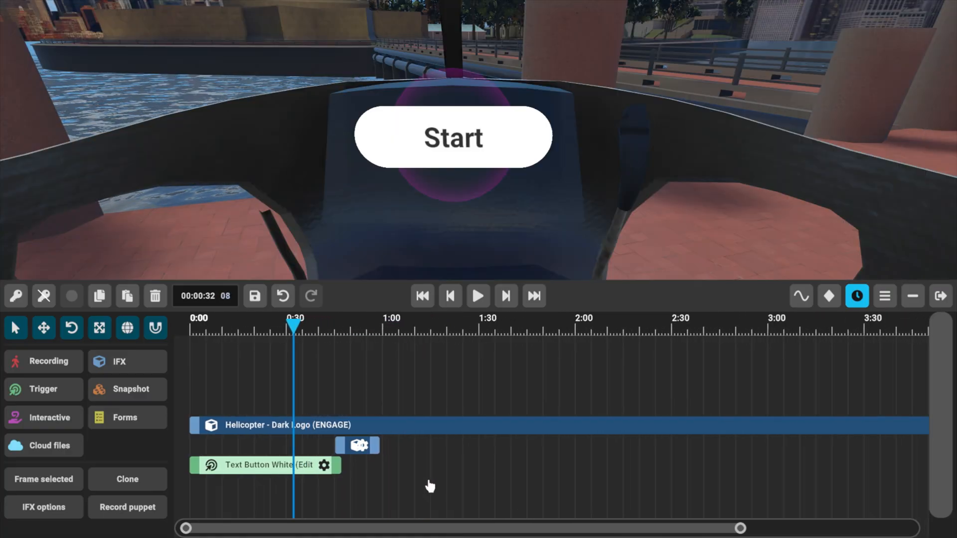
# Step: With the playhead at about 0:13, search the effects for helicopter and place VR Helicopter Audio on the ground beside the helicopter
pyautogui.moveTo(294, 329); pyautogui.dragTo(232, 329)
pyautogui.moveTo(629, 174); pyautogui.dragTo(299, 184, button='right')
pyautogui.press('d')
pyautogui.press('a')
pyautogui.click(114, 369)
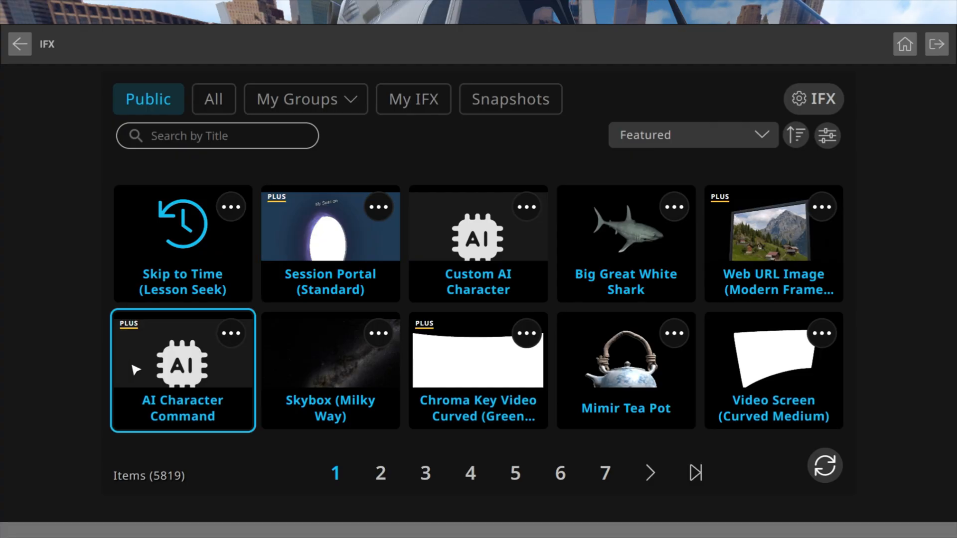
pyautogui.click(213, 134)
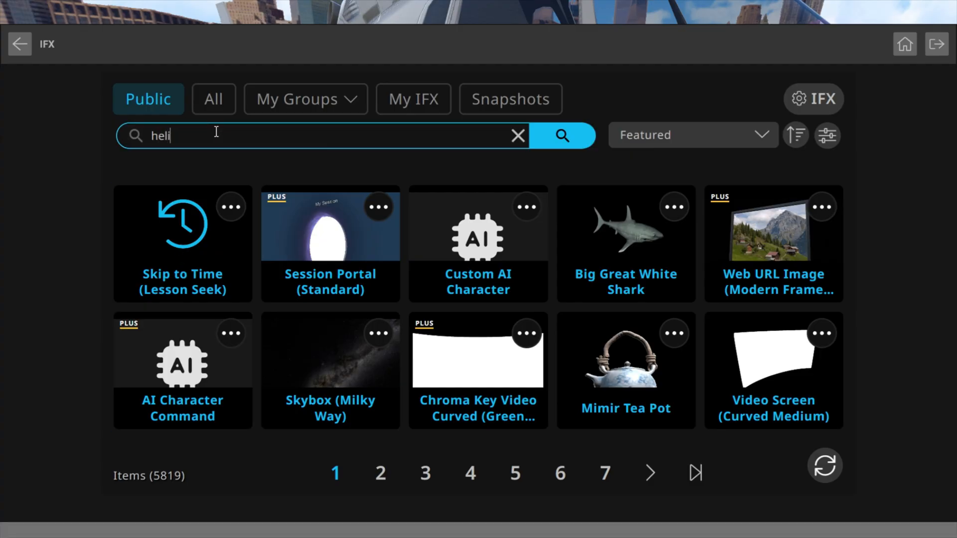
pyautogui.write('helicopter')
pyautogui.press('Return')
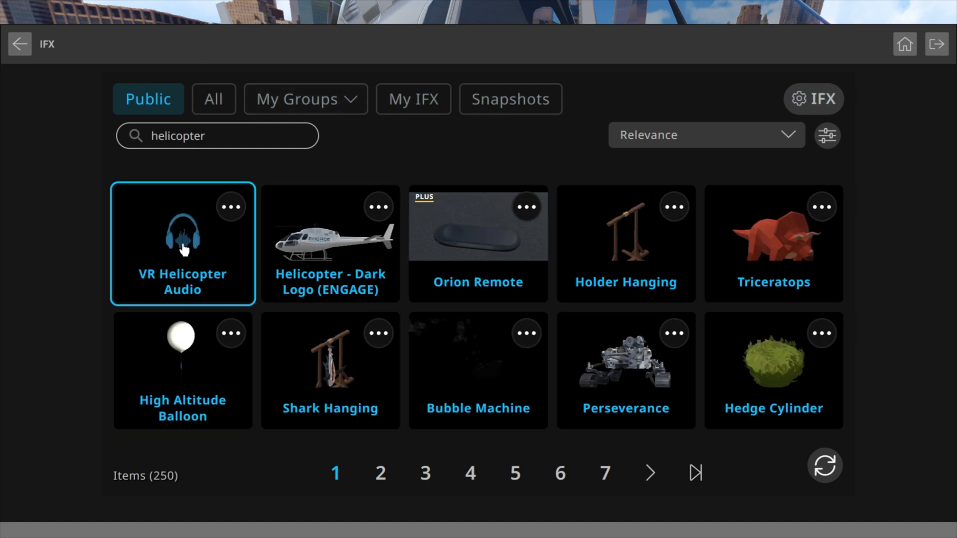
pyautogui.click(184, 249)
pyautogui.click(254, 179)
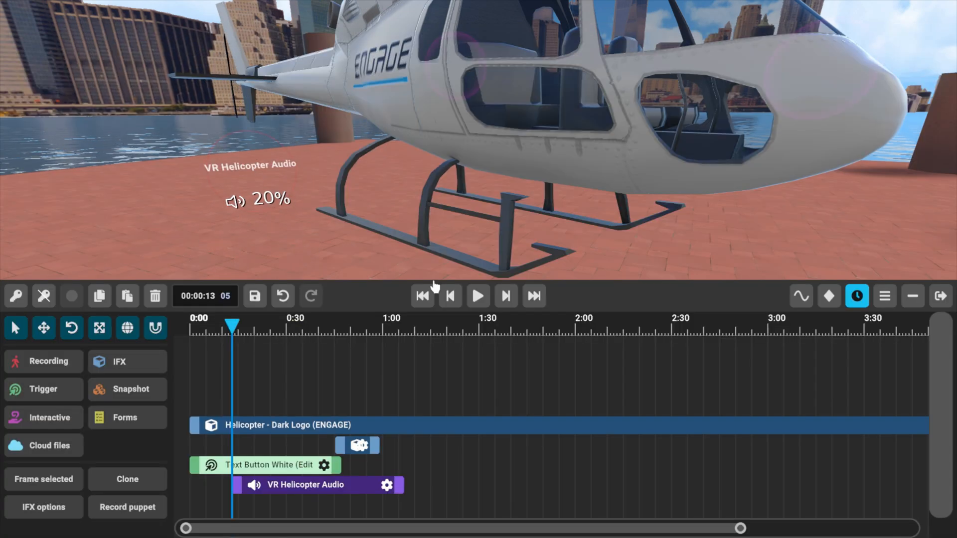
# Step: Move the VR Helicopter Audio clip to start at the helicopter's first keyframe, at about 1:00
pyautogui.moveTo(201, 213); pyautogui.dragTo(269, 252, button='right')
pyautogui.press('a')
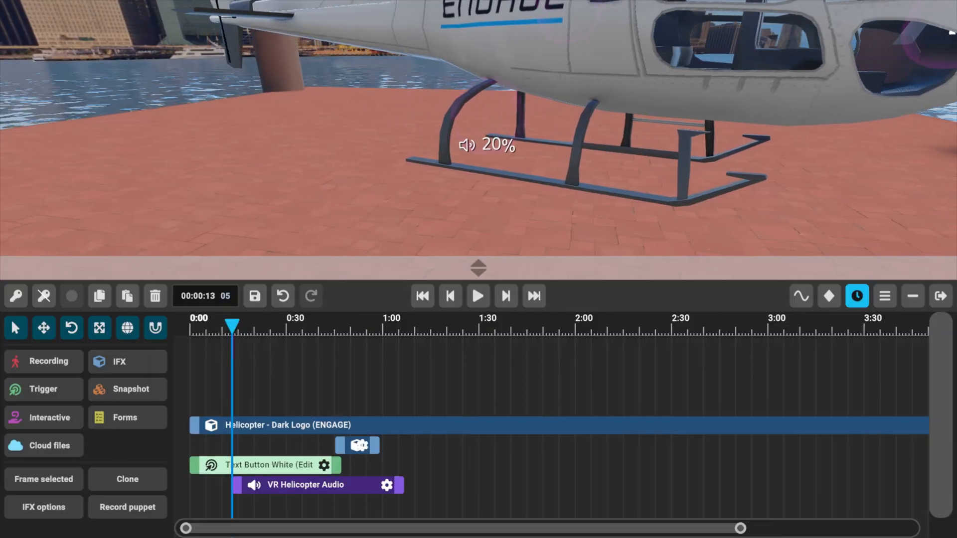
pyautogui.press('a')
pyautogui.click(355, 427)
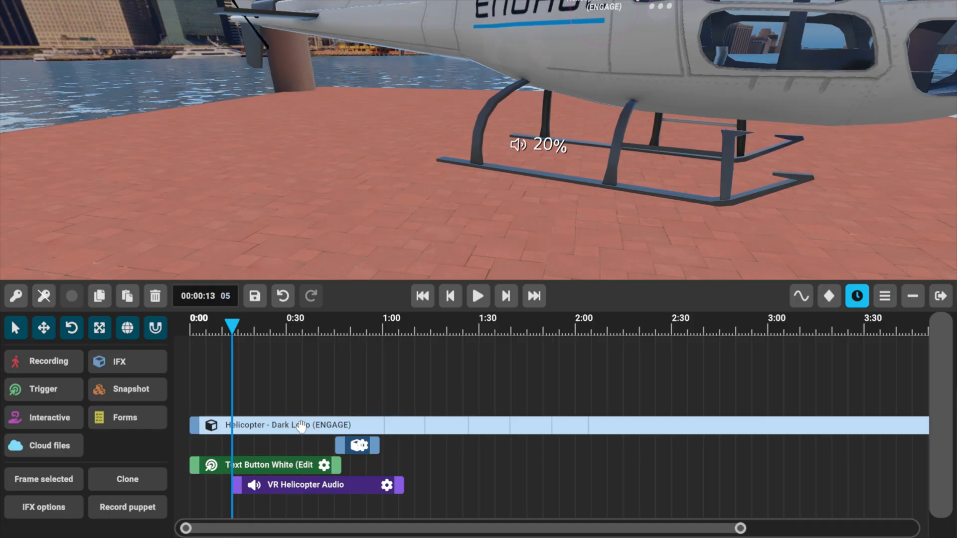
pyautogui.click(507, 298)
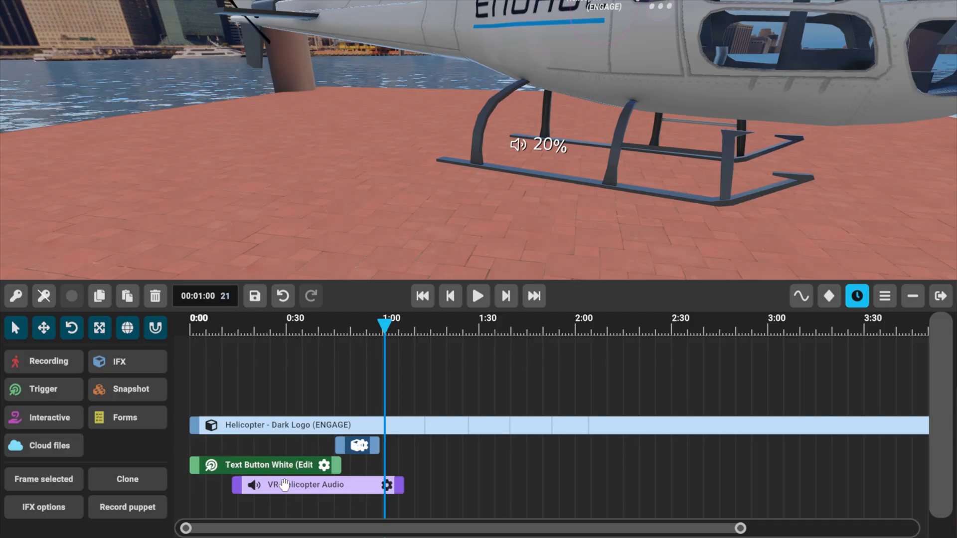
pyautogui.moveTo(292, 491); pyautogui.dragTo(453, 492)
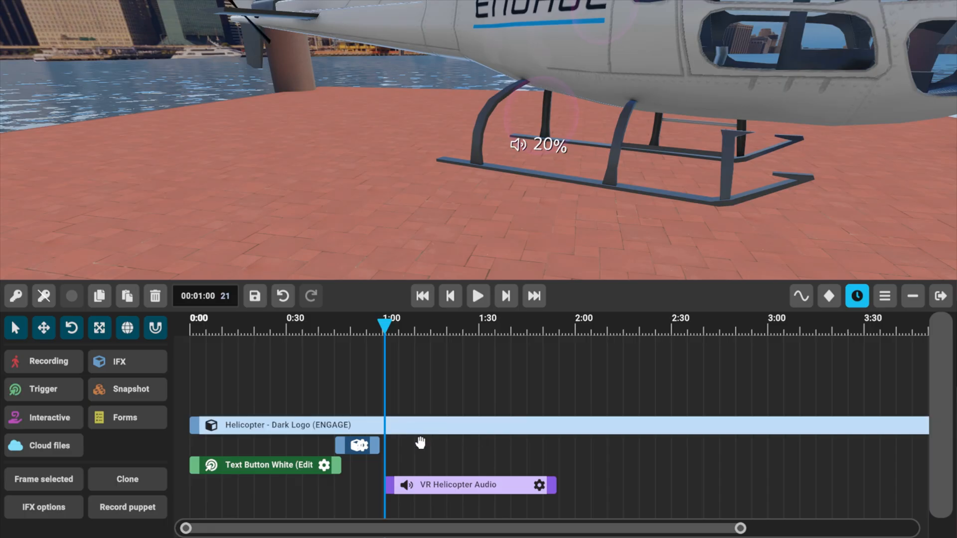
# Step: Check the volume scale and loop settings of the VR Helicopter Audio effect and save it as is
pyautogui.click(459, 423)
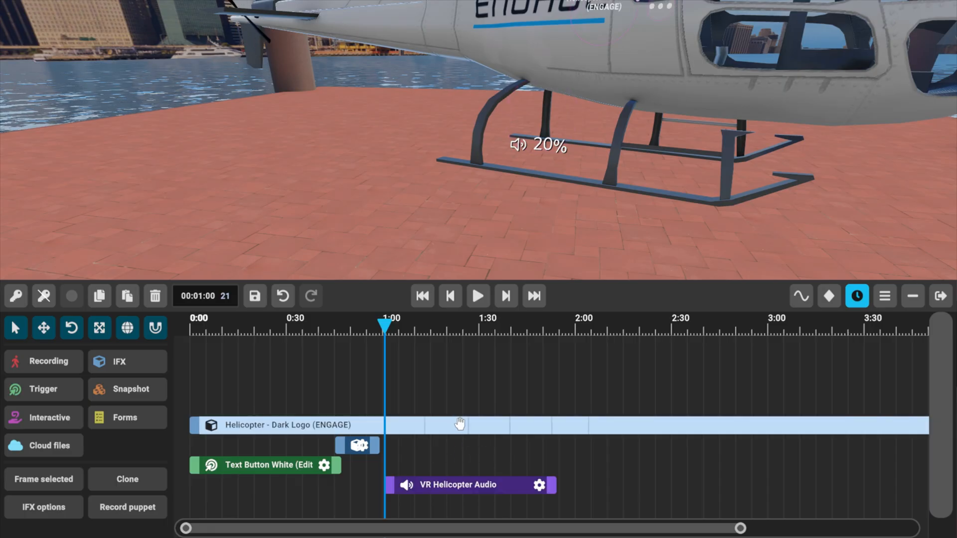
pyautogui.click(539, 485)
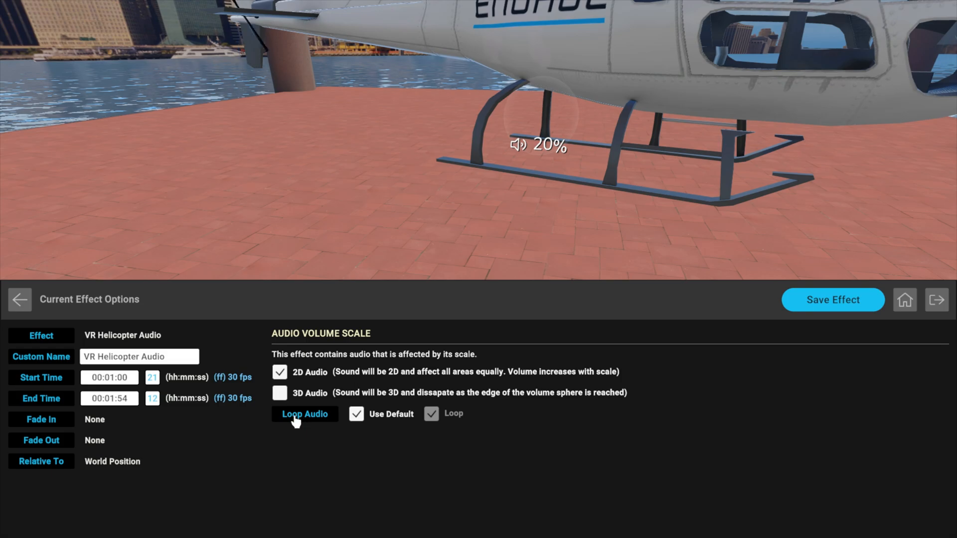
pyautogui.click(822, 300)
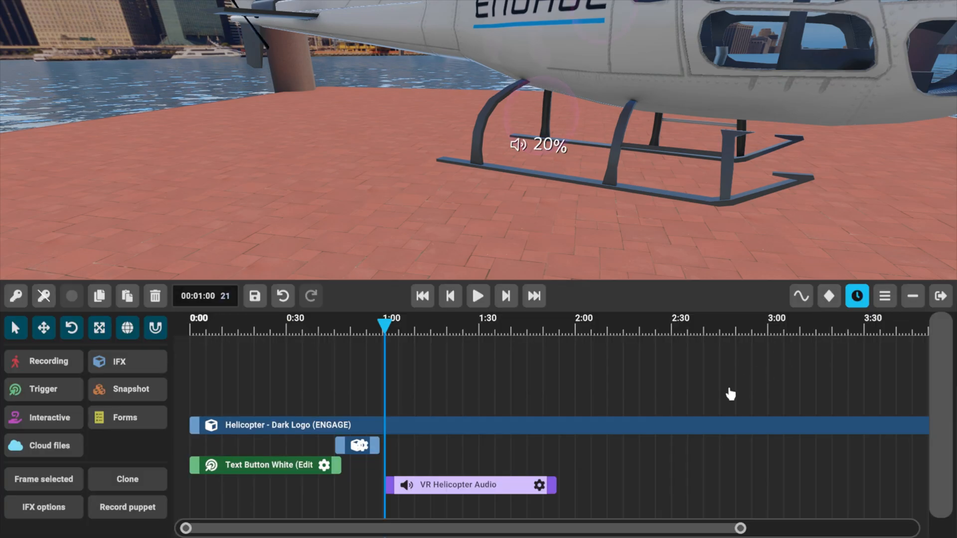
# Step: Extend the VR Helicopter Audio clip to end at the helicopter's last keyframe, at about 2:04
pyautogui.click(512, 430)
pyautogui.click(579, 322)
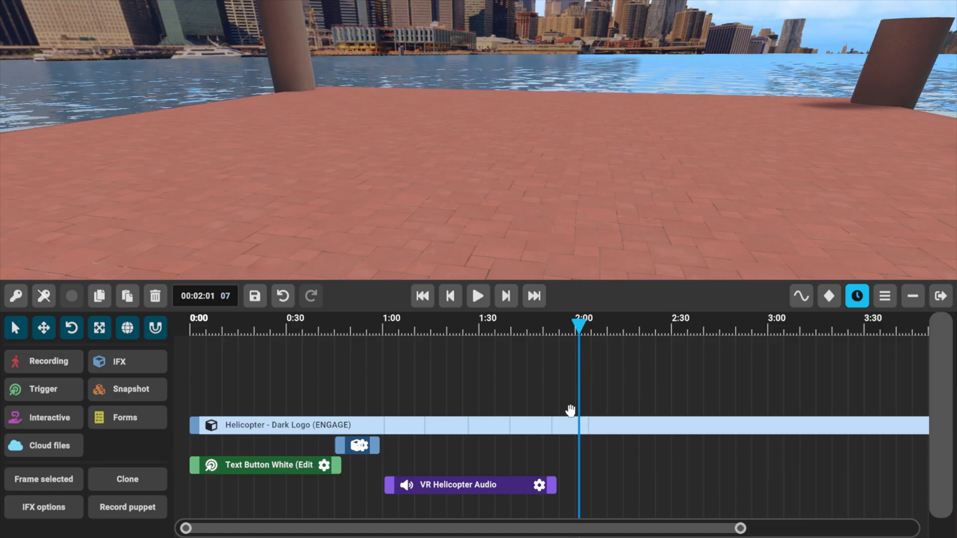
pyautogui.click(505, 298)
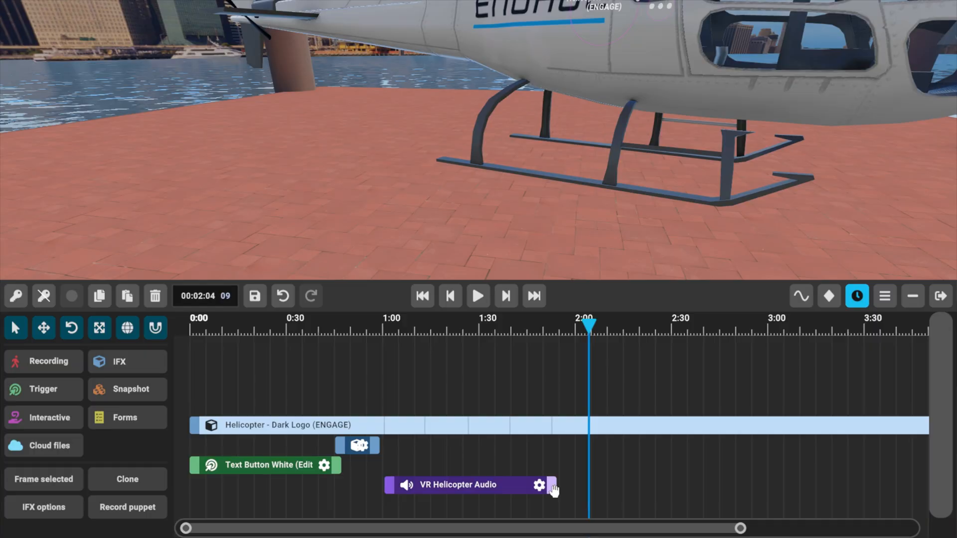
pyautogui.moveTo(553, 491); pyautogui.dragTo(589, 496)
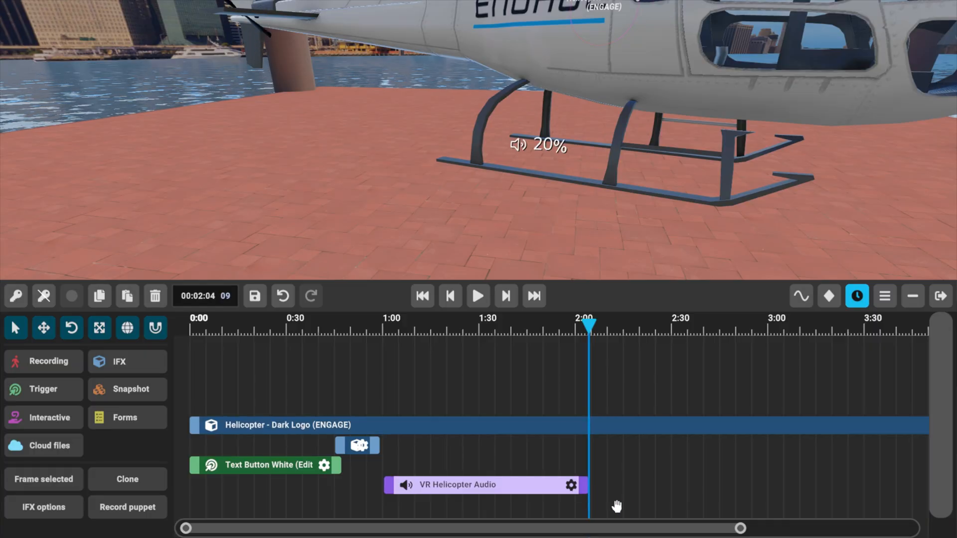
# Step: Scrub through the timeline to review the helicopter's parked, flight and landed sections
pyautogui.moveTo(472, 325); pyautogui.dragTo(511, 327)
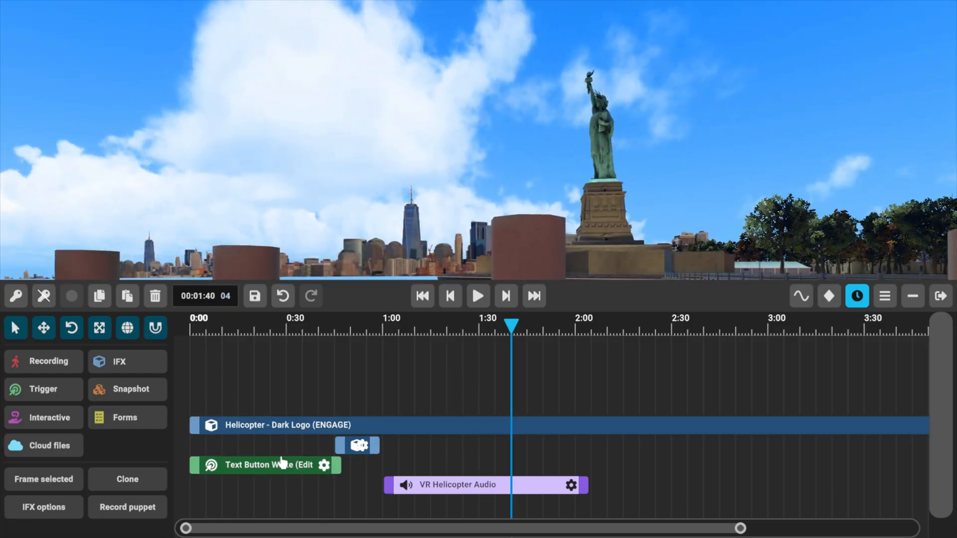
pyautogui.click(266, 329)
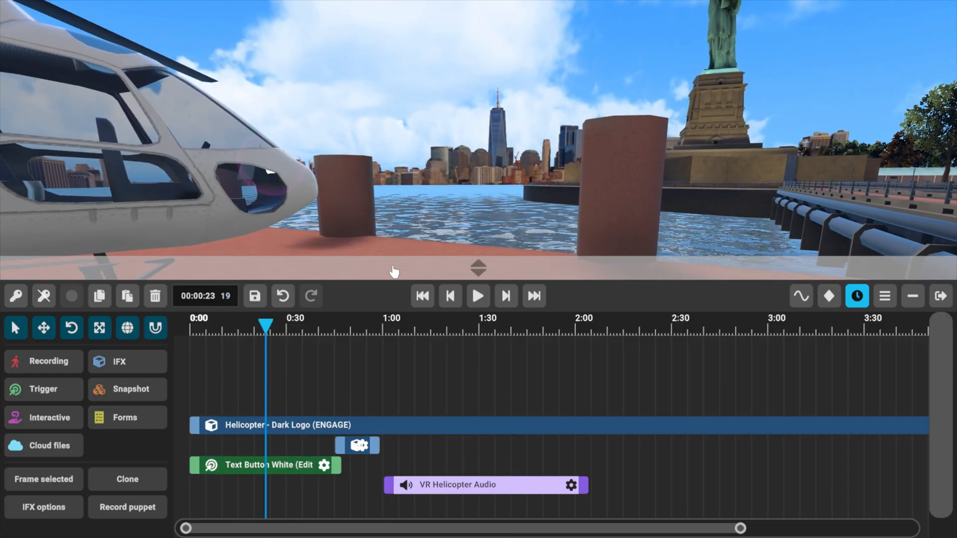
pyautogui.moveTo(393, 332); pyautogui.dragTo(503, 346)
pyautogui.moveTo(573, 353); pyautogui.dragTo(721, 357)
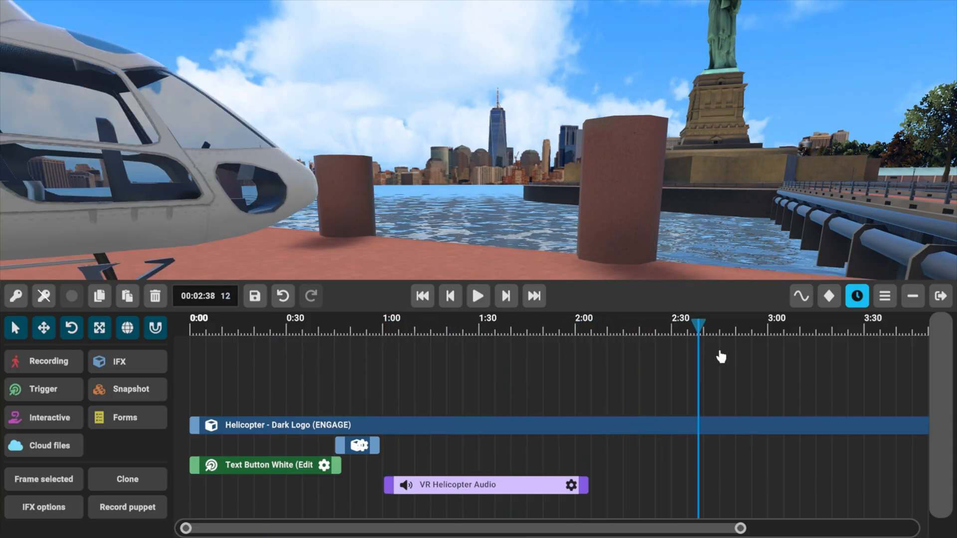
# Step: Add a Skip to Time (Lesson Seek) effect at about 2:06, just after the helicopter audio ends, and save it
pyautogui.moveTo(895, 376); pyautogui.dragTo(600, 410)
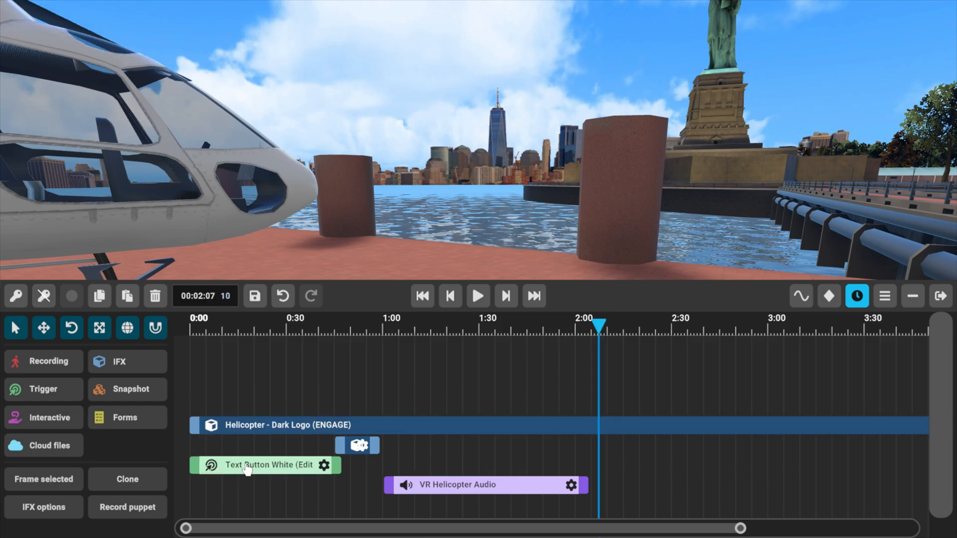
pyautogui.moveTo(600, 327); pyautogui.dragTo(597, 330)
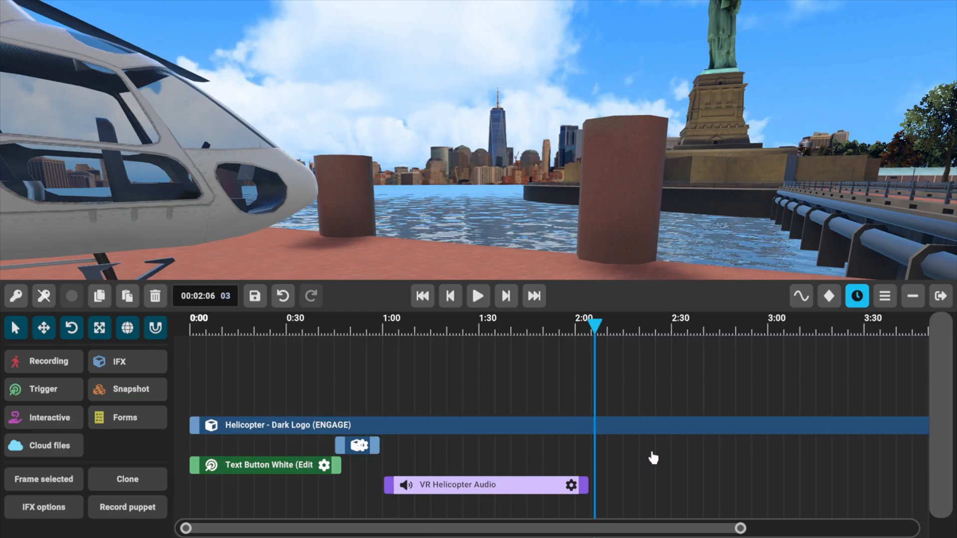
pyautogui.click(129, 361)
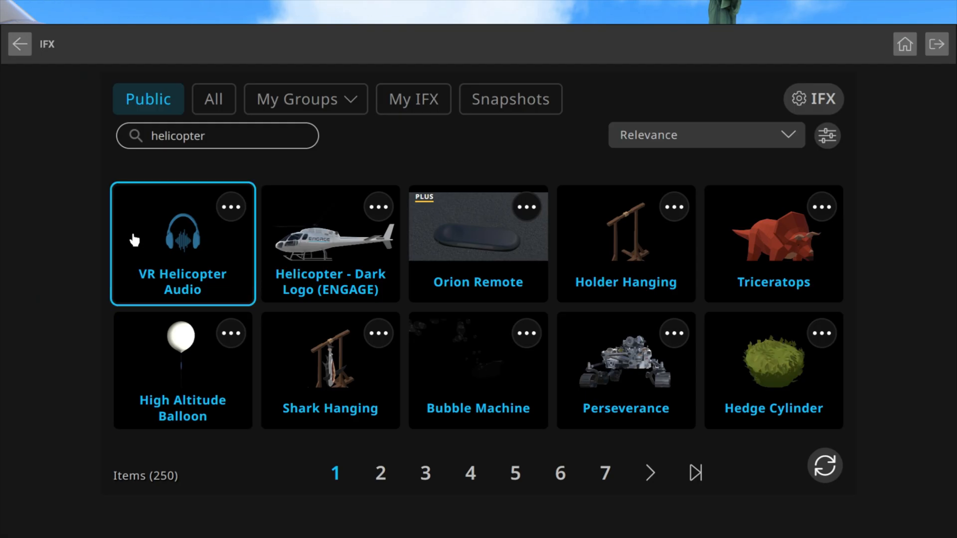
pyautogui.click(266, 140)
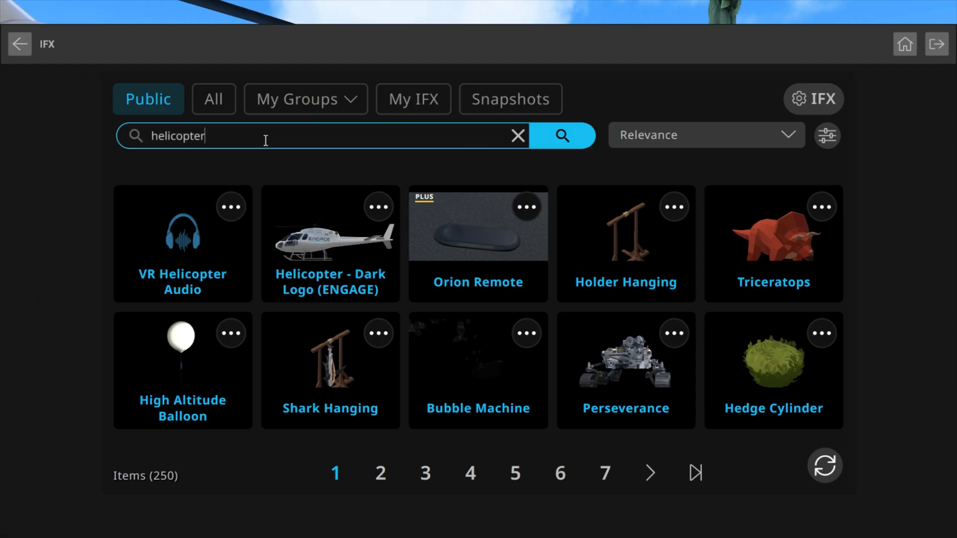
pyautogui.click(518, 136)
pyautogui.click(183, 234)
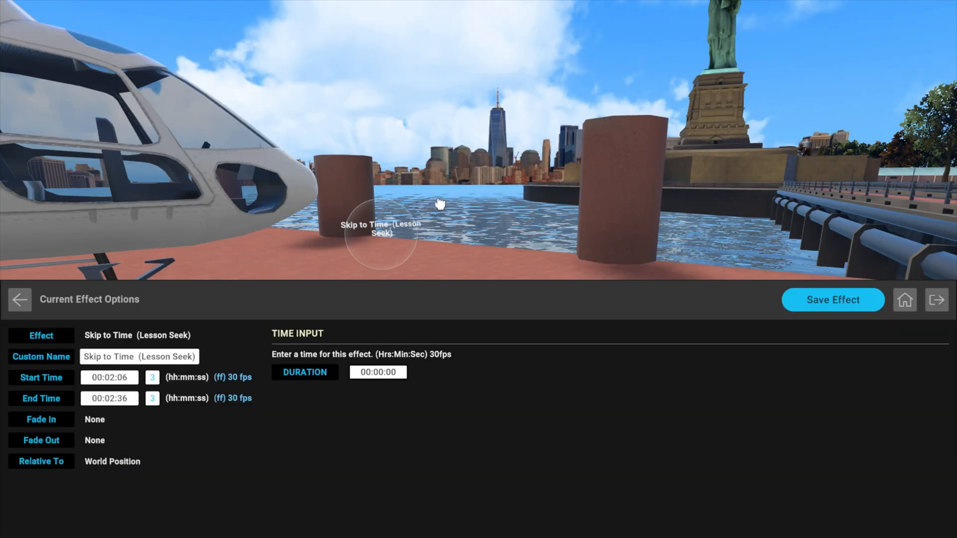
pyautogui.click(833, 300)
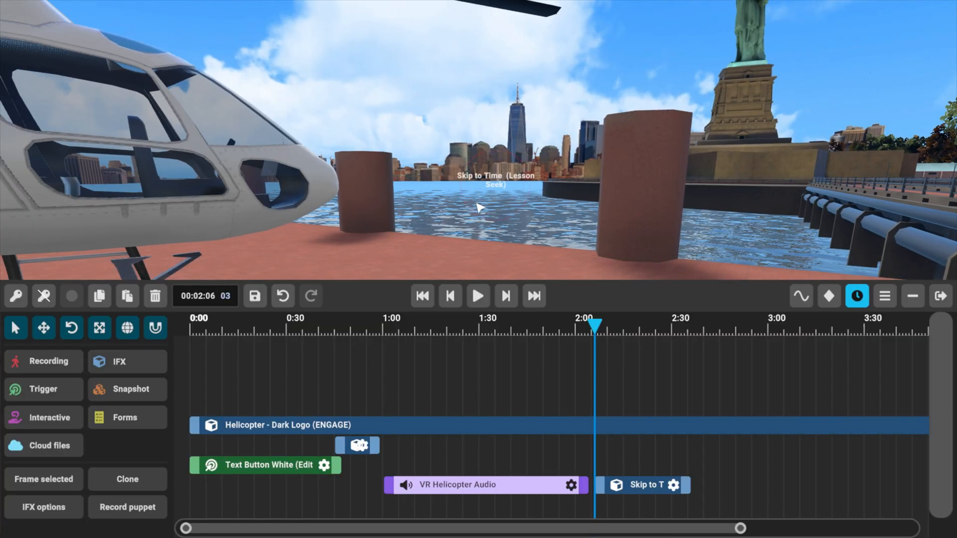
# Step: Set the duration of the Skip to Time effect at 2:06 to 1 second and save the effect
pyautogui.click(674, 486)
pyautogui.click(393, 373)
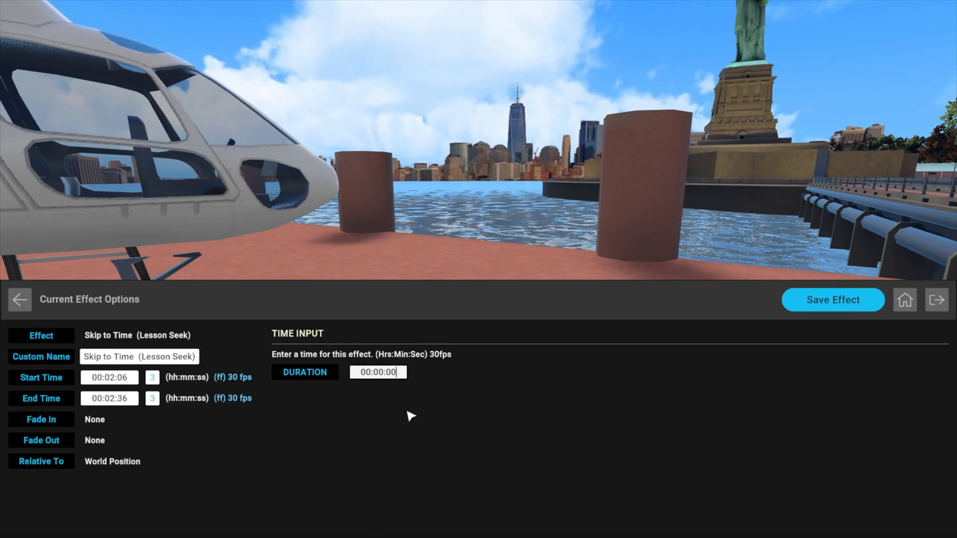
pyautogui.write('1')
pyautogui.press('Return')
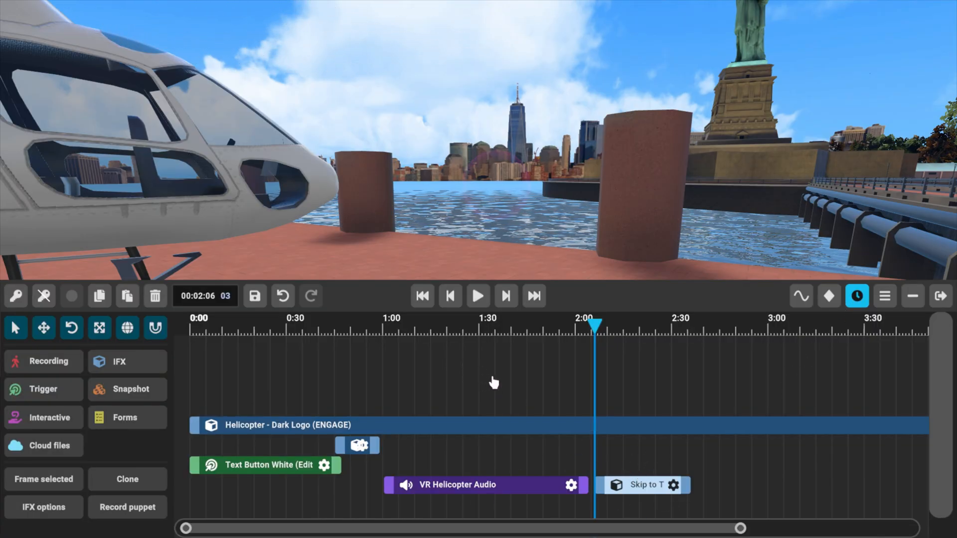
# Step: Save the experience with the file name LibertyTour, overwriting the existing file, and end the editing session
pyautogui.click(255, 297)
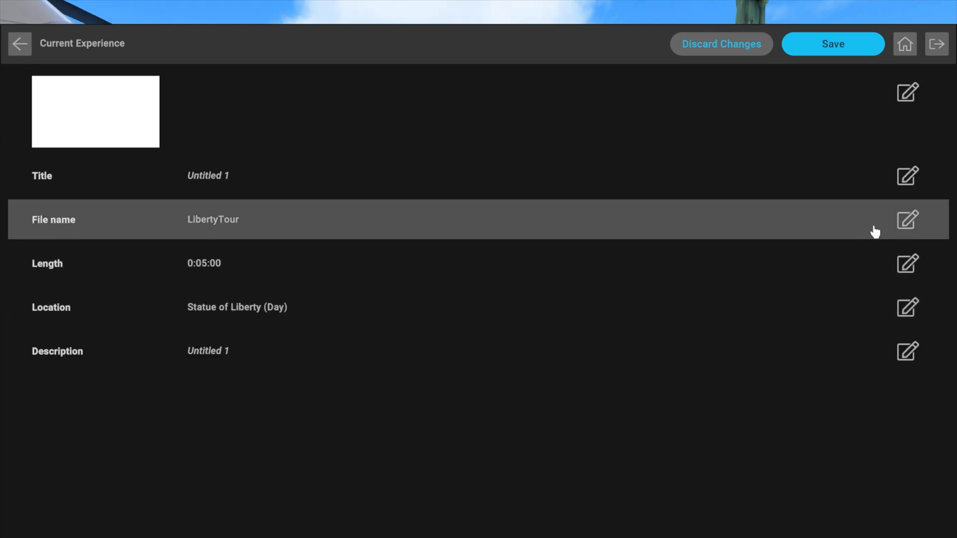
pyautogui.click(907, 221)
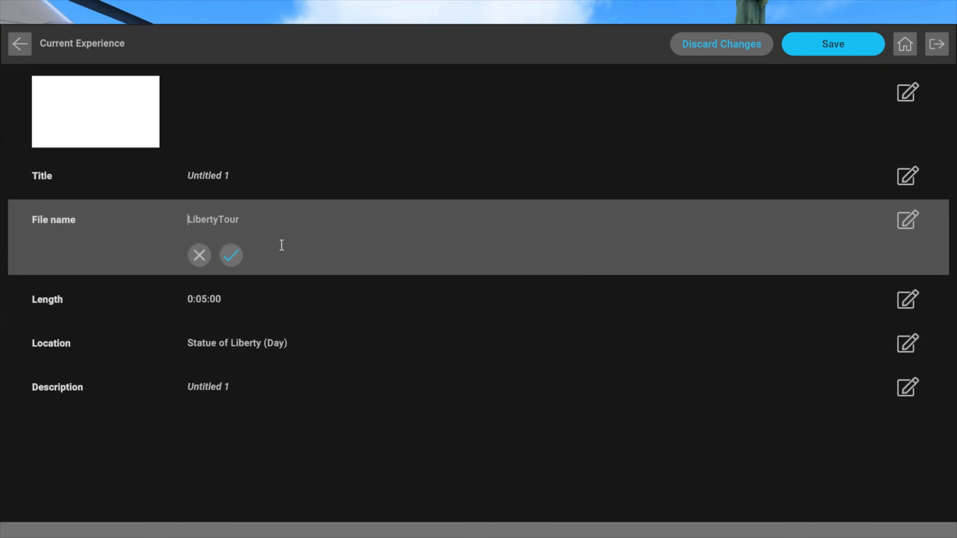
pyautogui.click(231, 256)
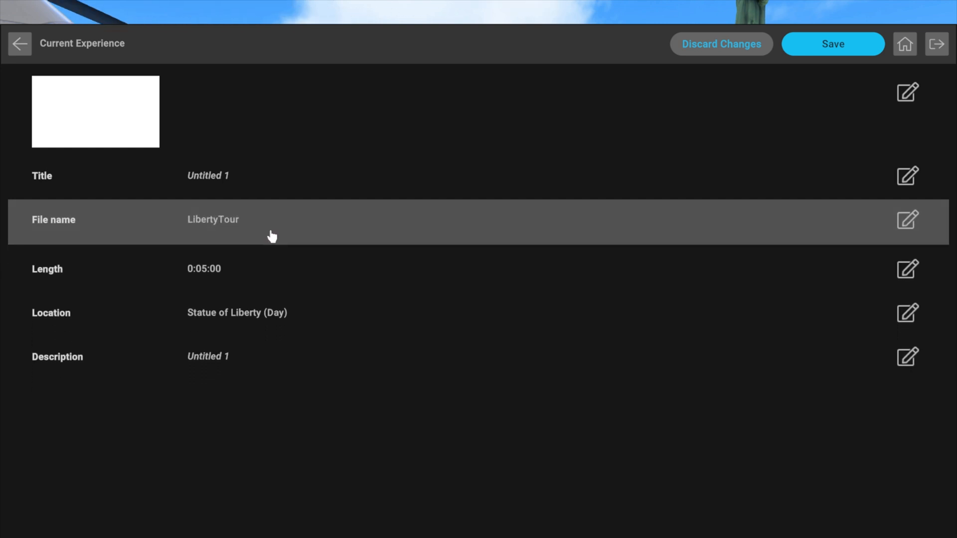
pyautogui.click(845, 52)
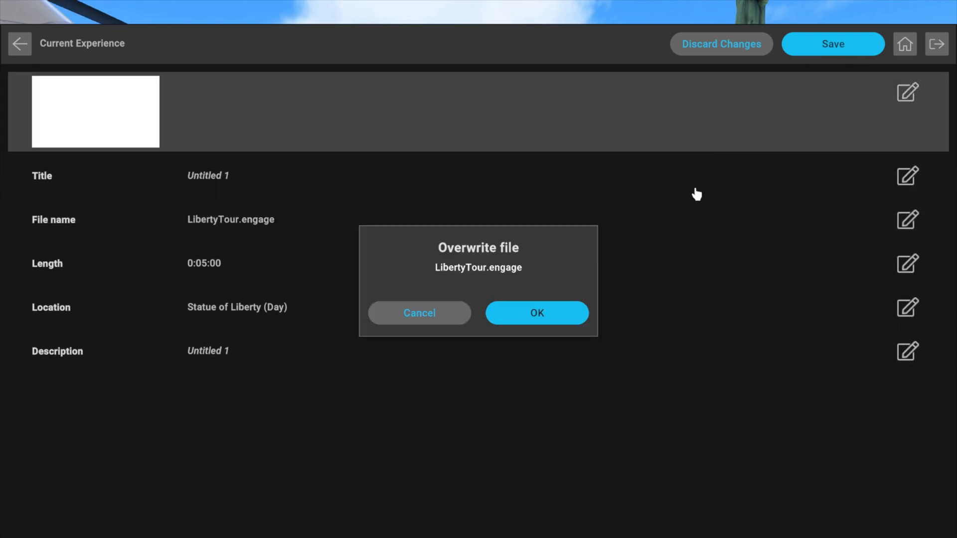
pyautogui.click(545, 319)
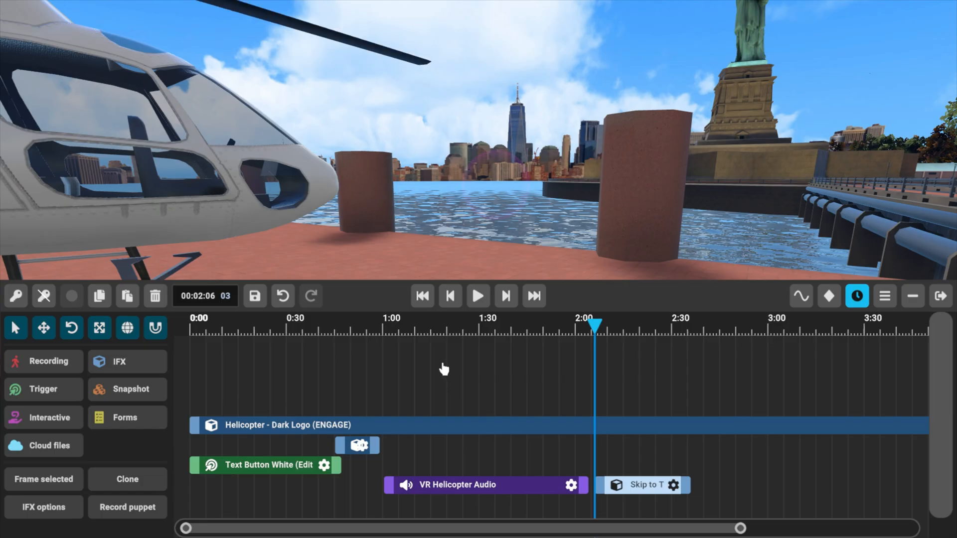
pyautogui.click(941, 297)
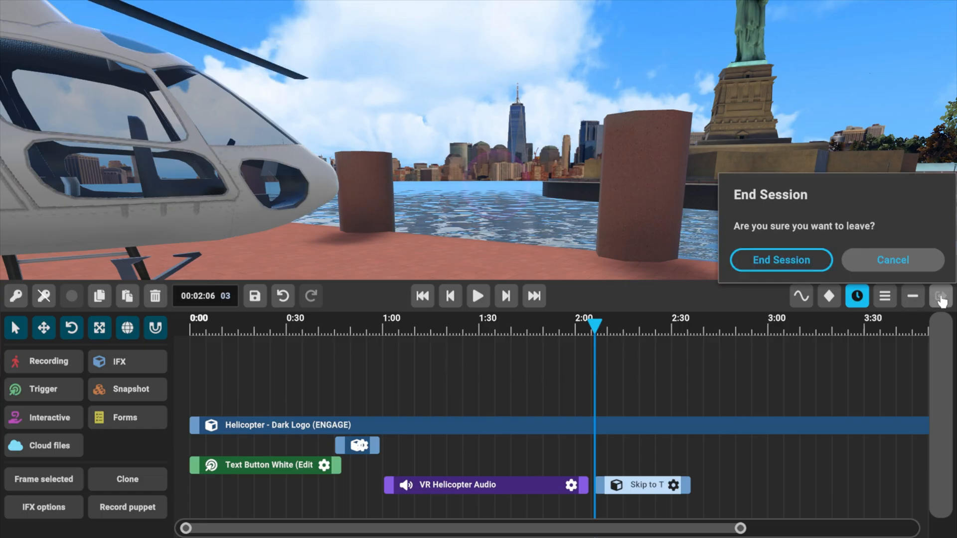
pyautogui.click(799, 260)
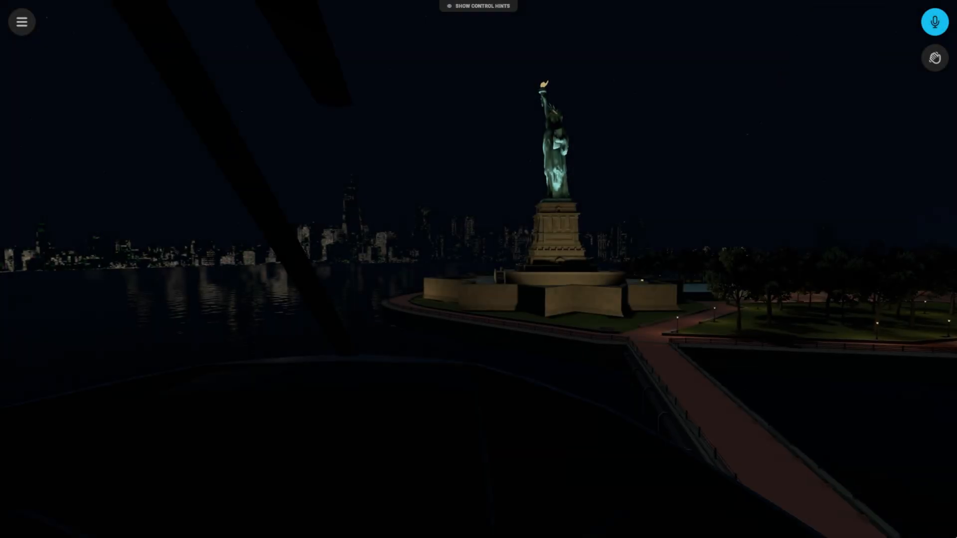